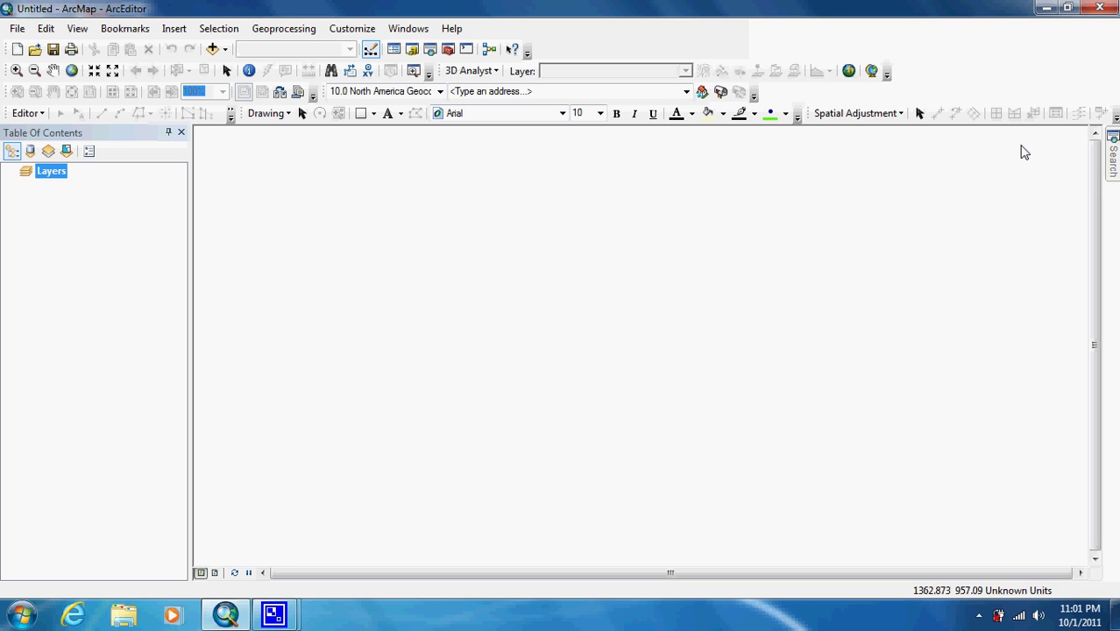
- Slide out ArcMap's Search window from the right edge
left_click(1113, 165)
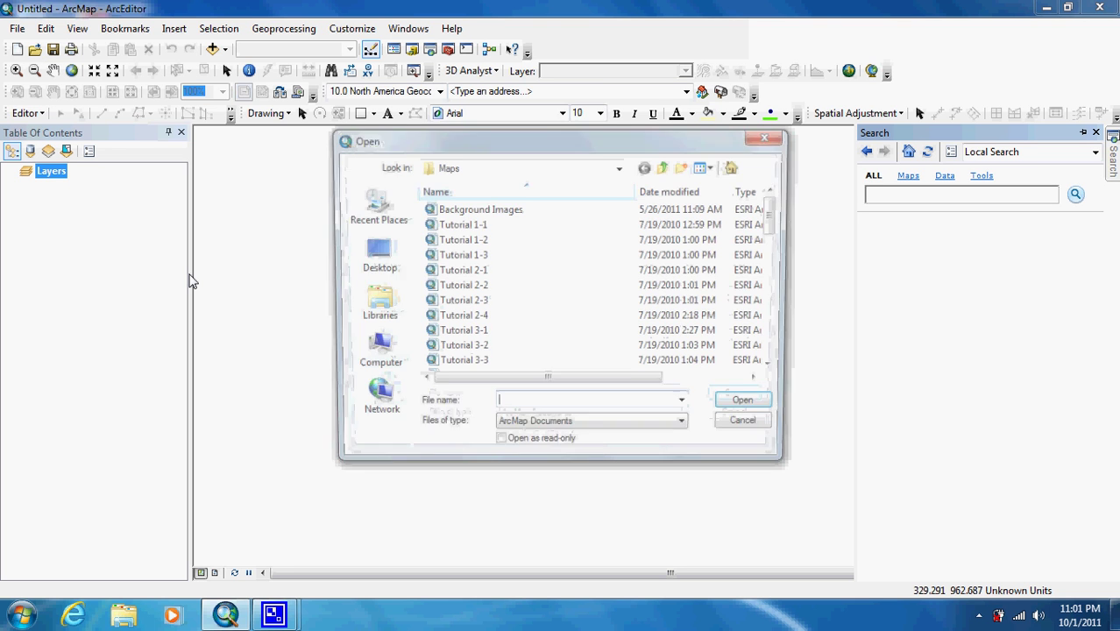
- Open the Tutorial 2-1 map document from the Maps folder
left_click(487, 272)
double_click(486, 273)
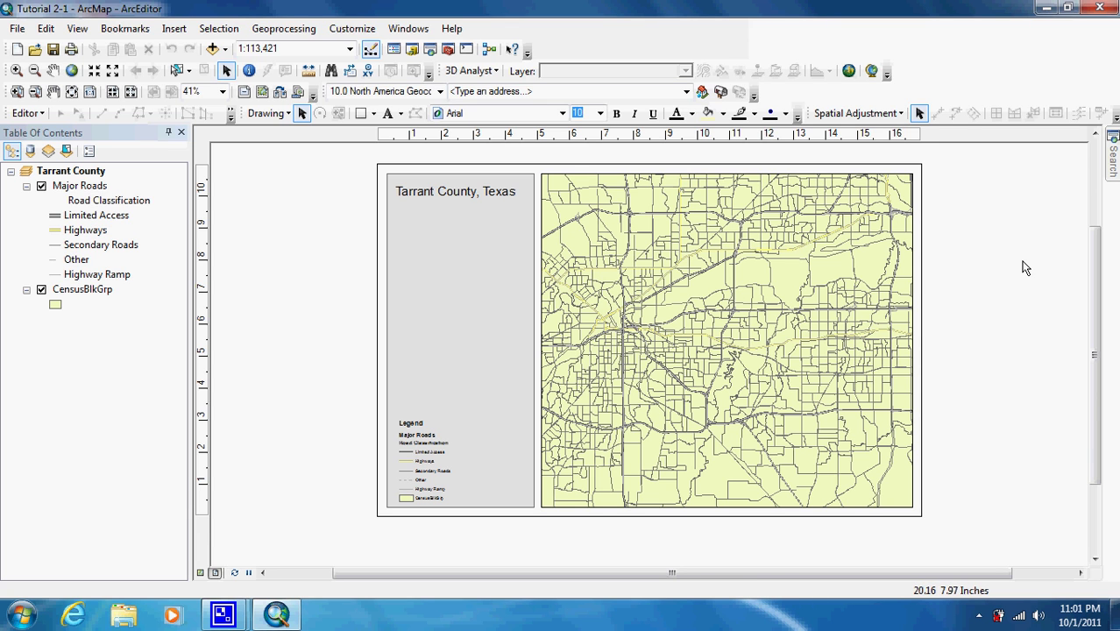
- Search for 'make xy envent layer' and open the Make XY Event Layer tool
mouse_move(1113, 167)
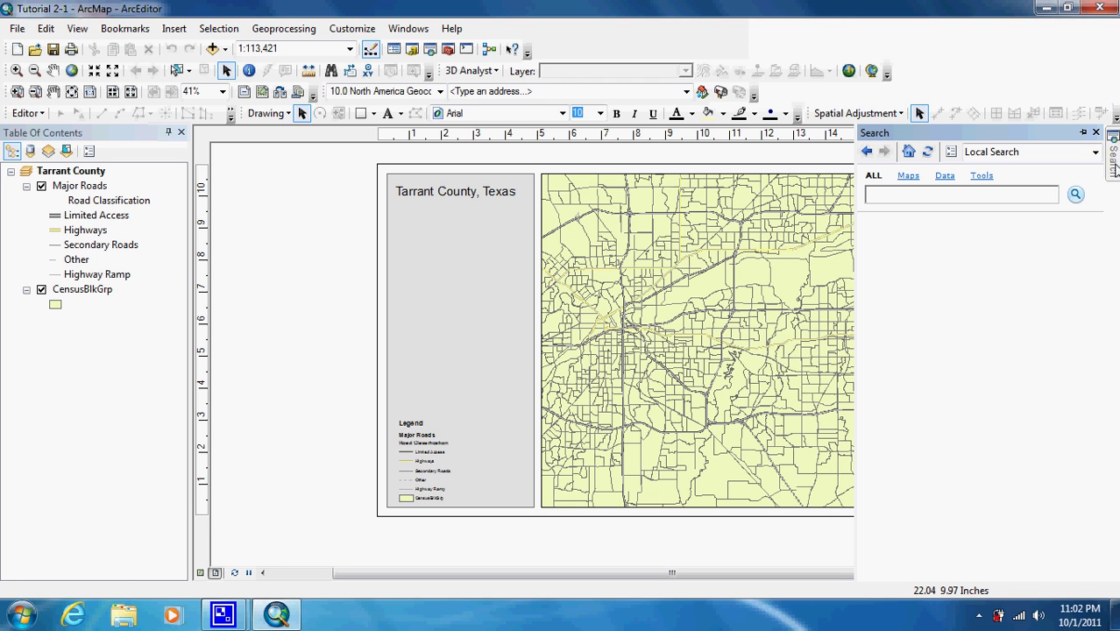
left_click(408, 28)
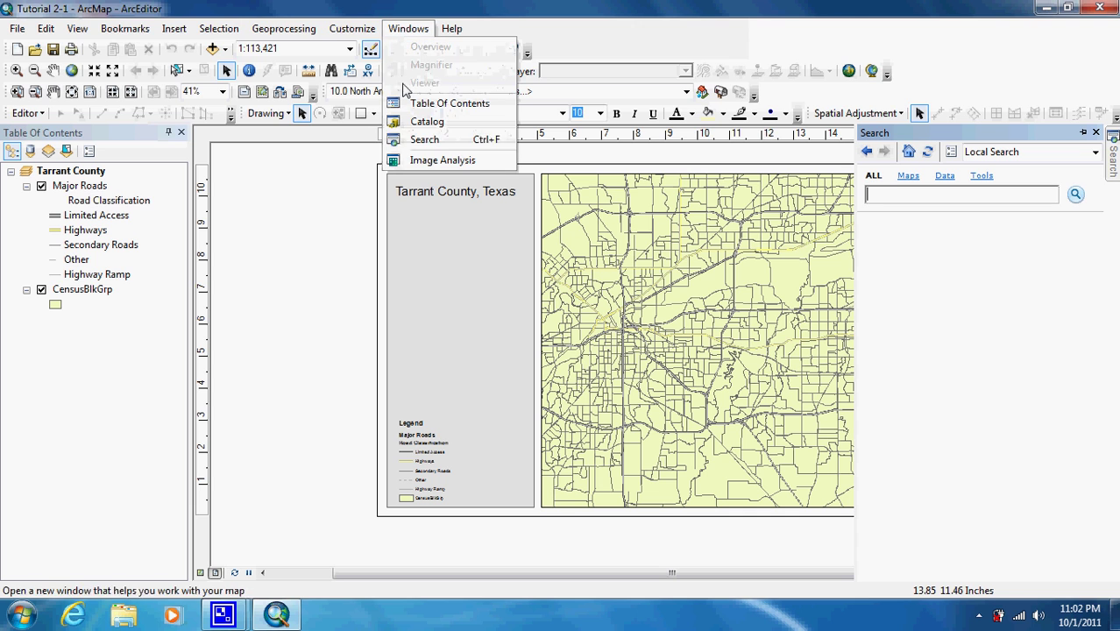
left_click(914, 197)
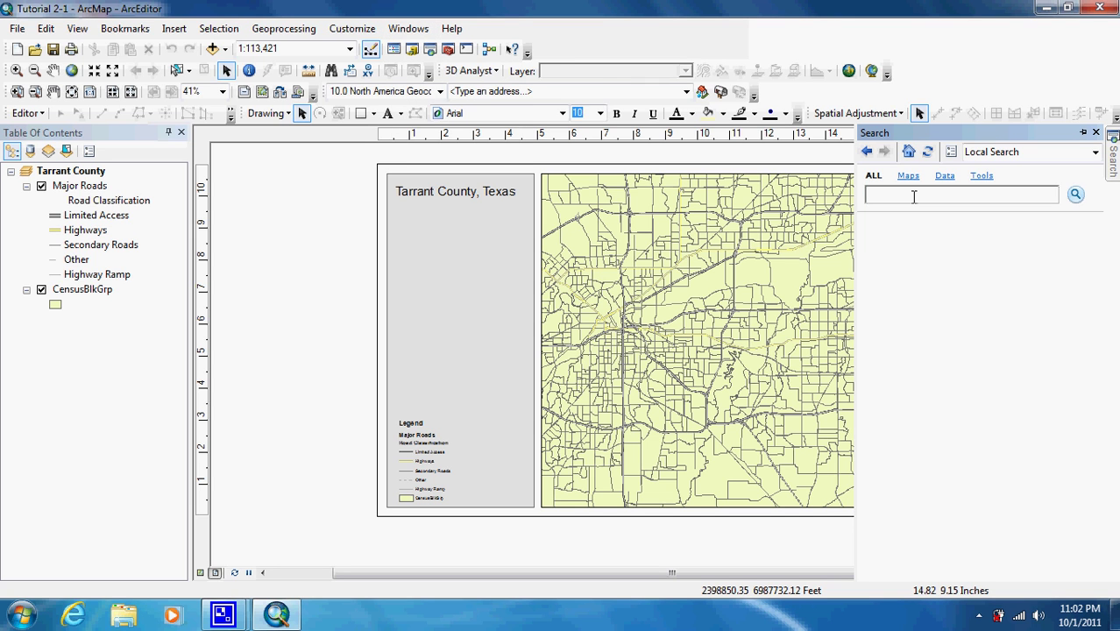
type("make x")
type("y en")
type("vent l")
type("ayer")
key("Return")
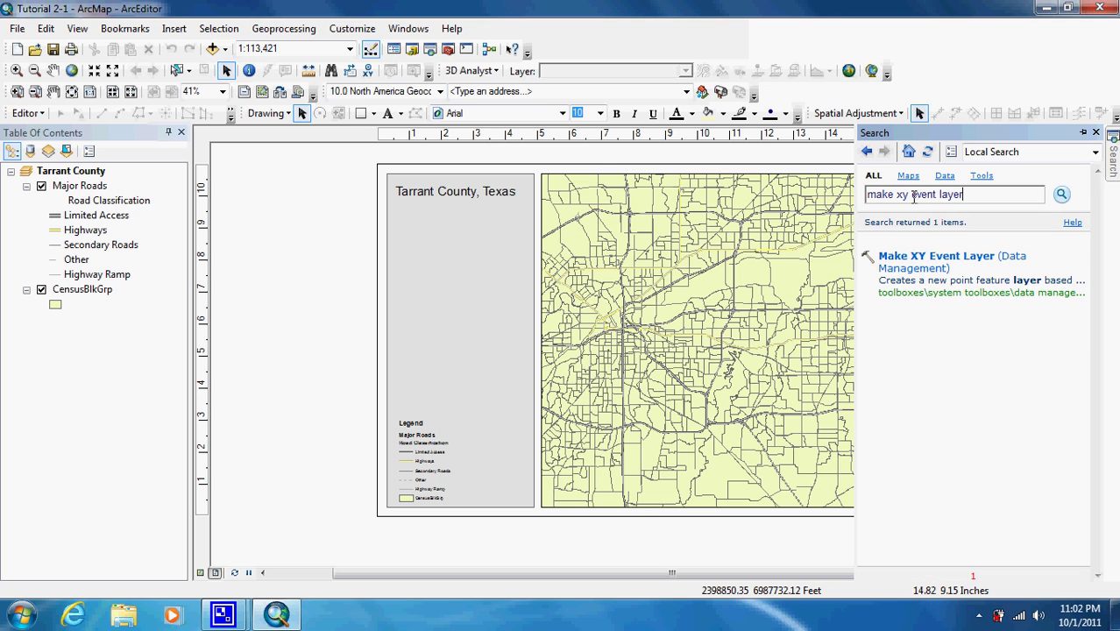
mouse_move(943, 270)
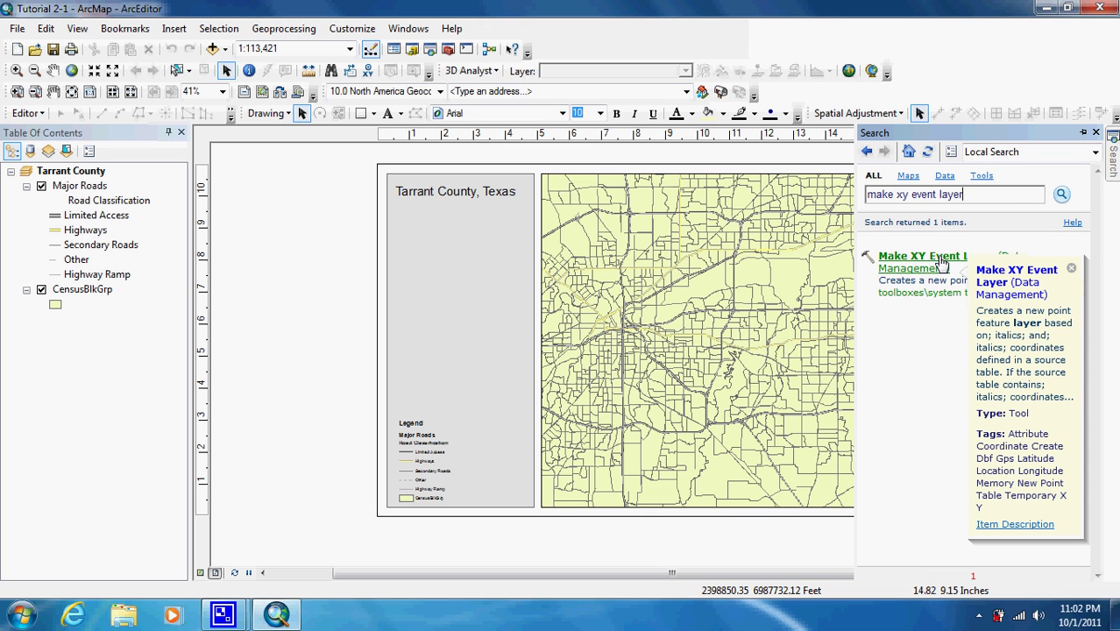
left_click(934, 259)
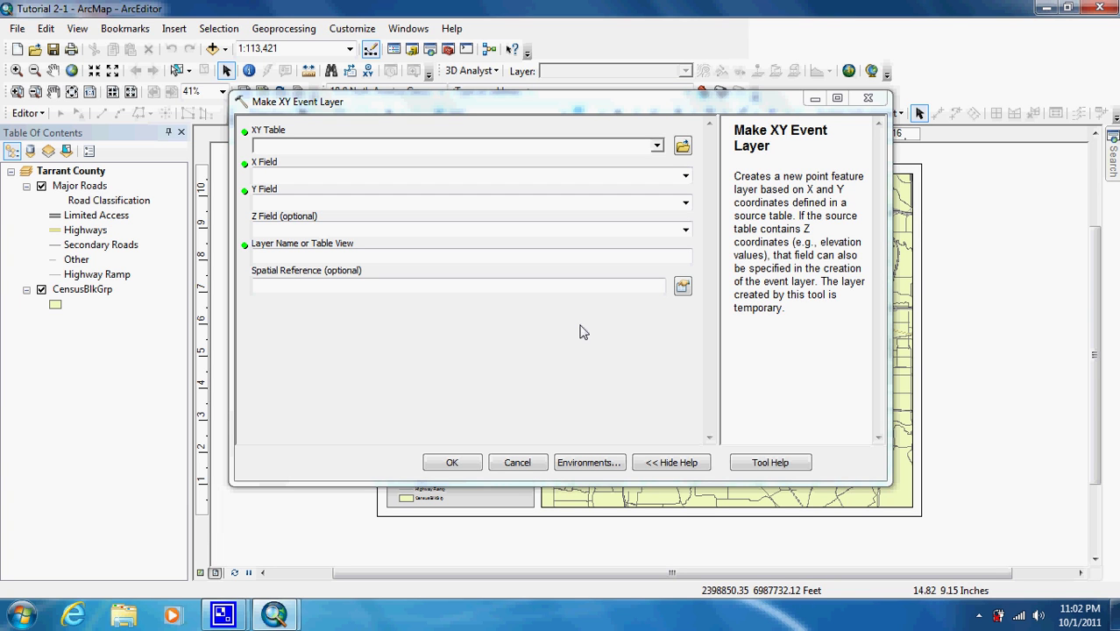
- Set the XY table to FoodStoresHispanic.csv from C:\ESRIPress\GIST2\Data
left_click(658, 149)
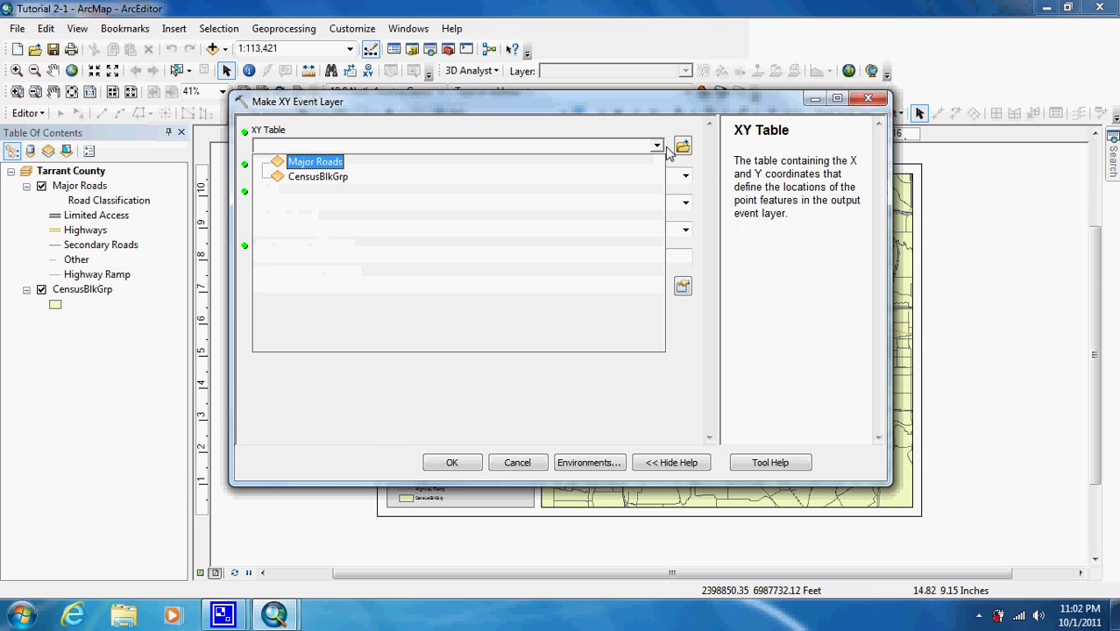
left_click(681, 149)
left_click(657, 146)
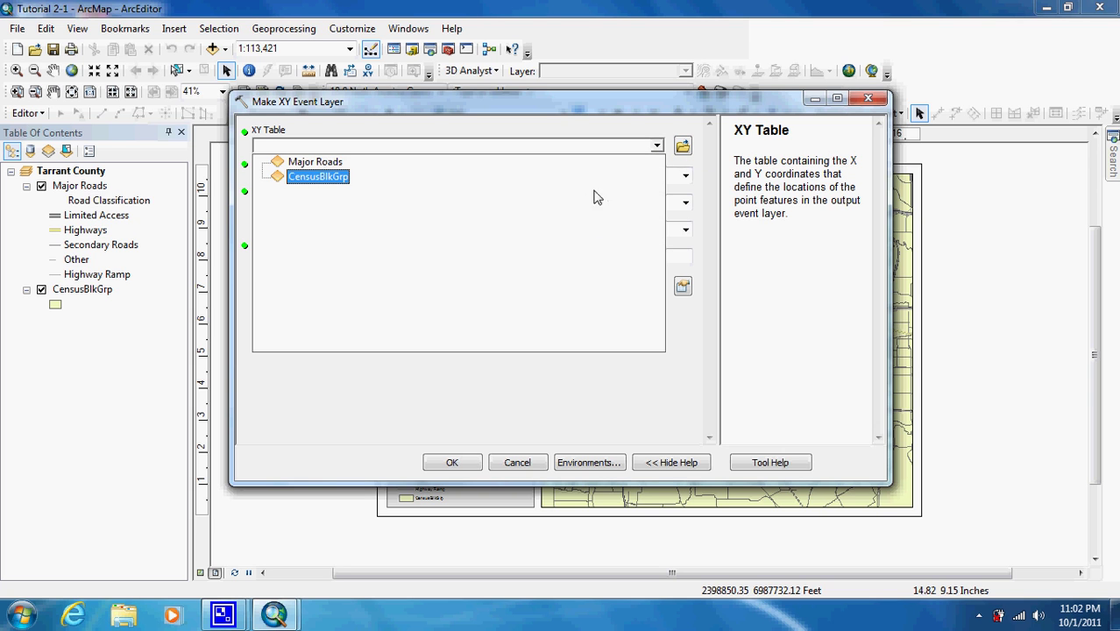
left_click(688, 149)
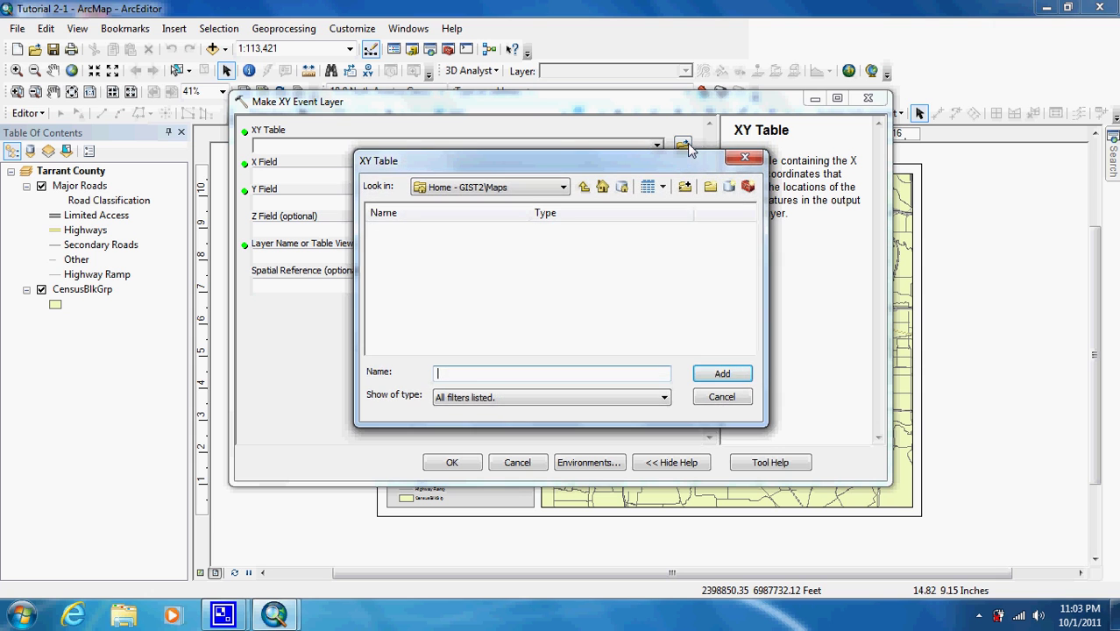
left_click(562, 186)
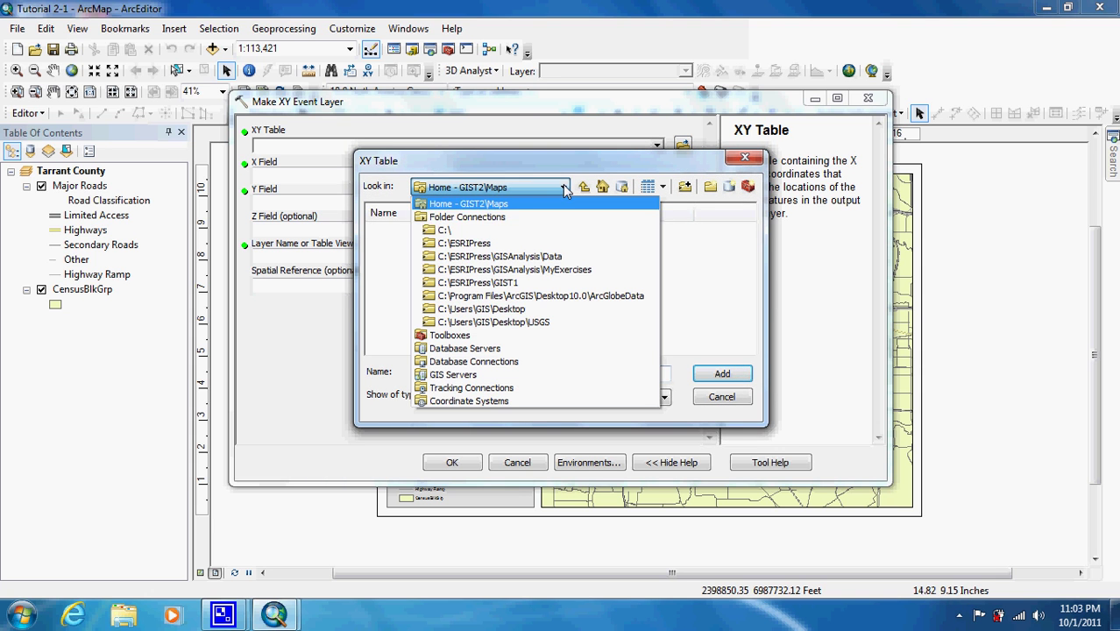
left_click(539, 243)
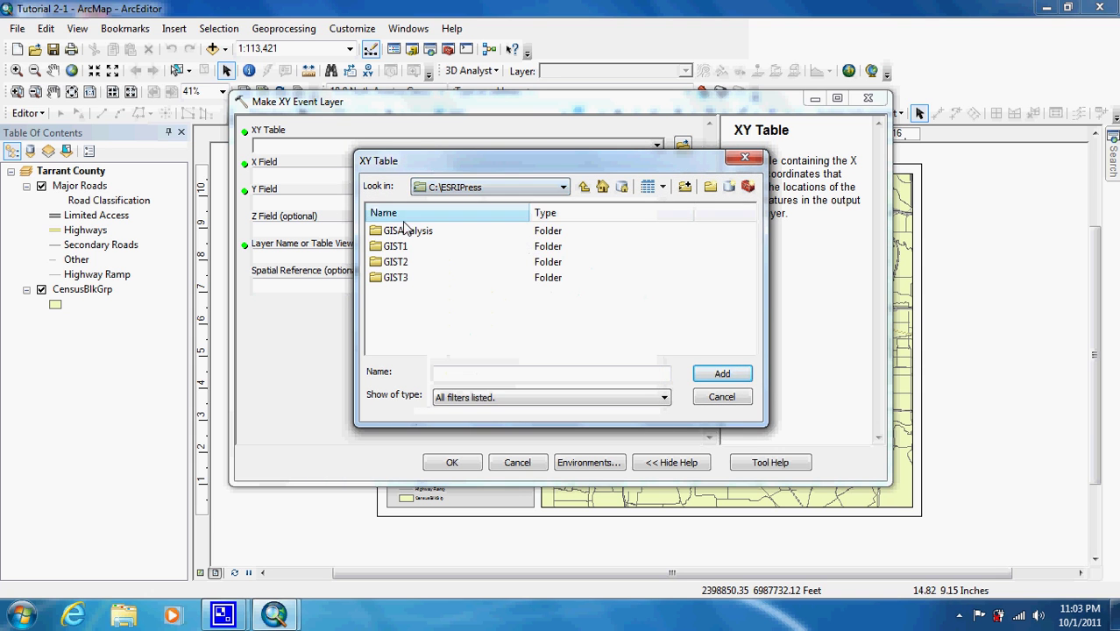
double_click(394, 262)
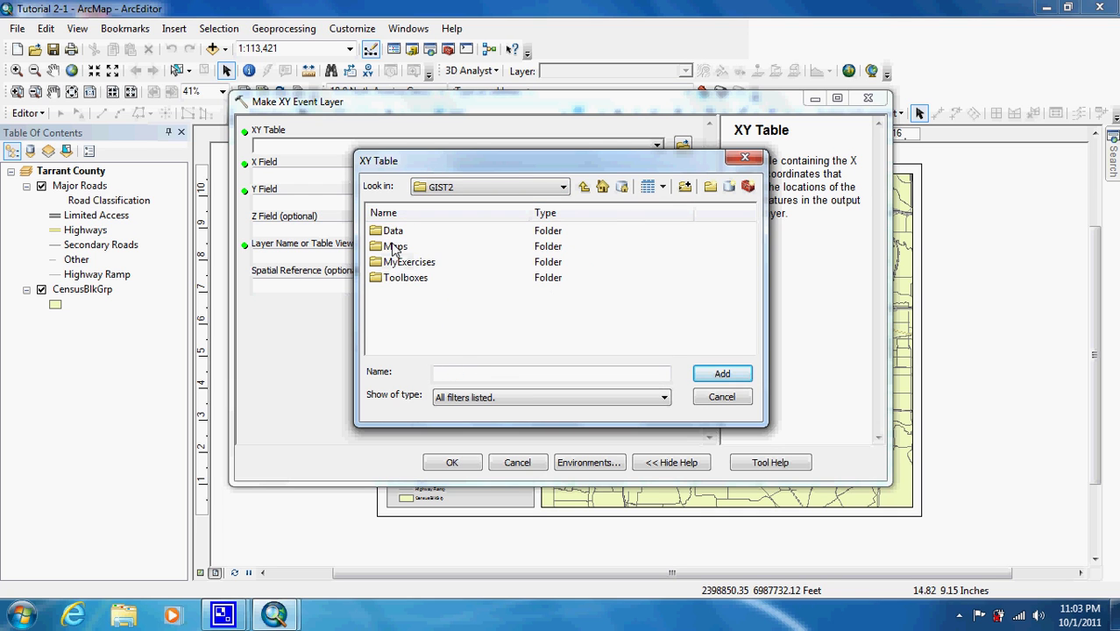
double_click(394, 231)
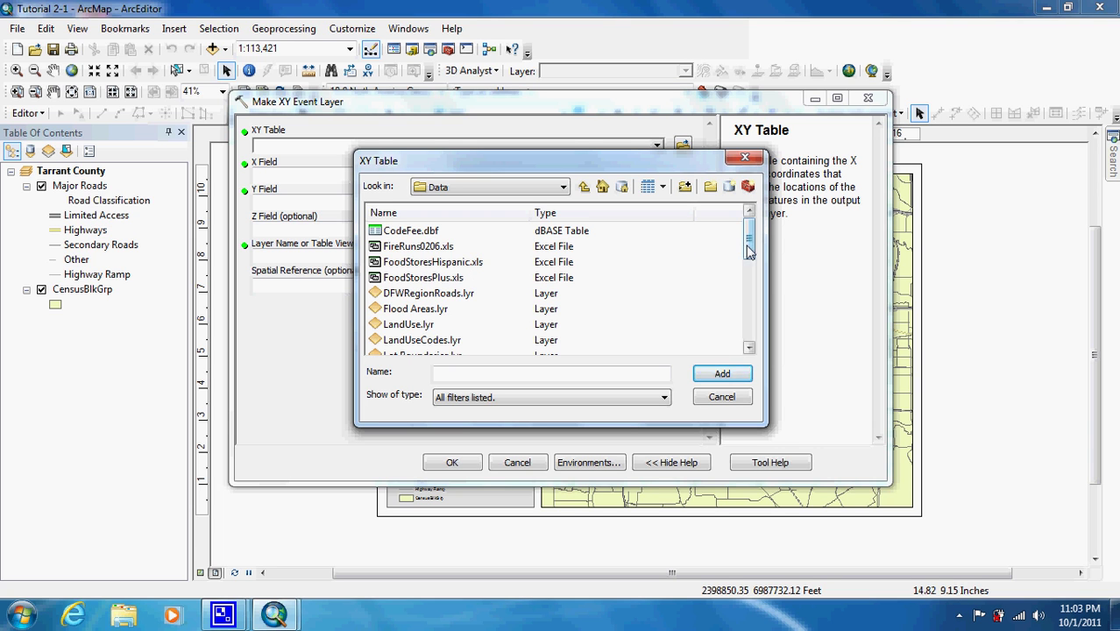
left_click_drag(749, 251, 751, 347)
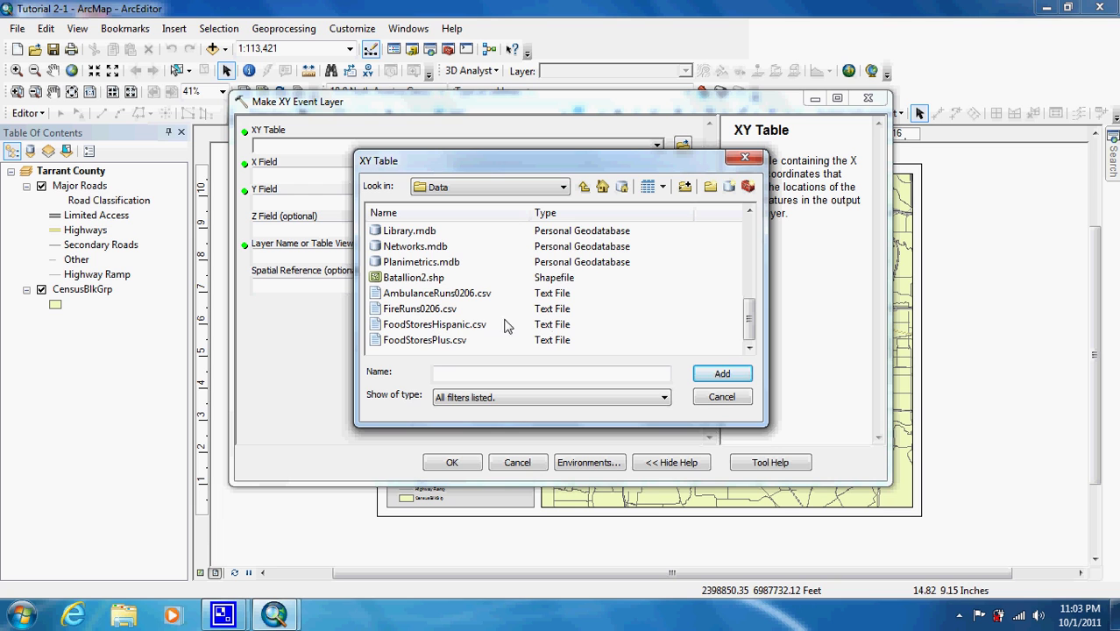
double_click(471, 326)
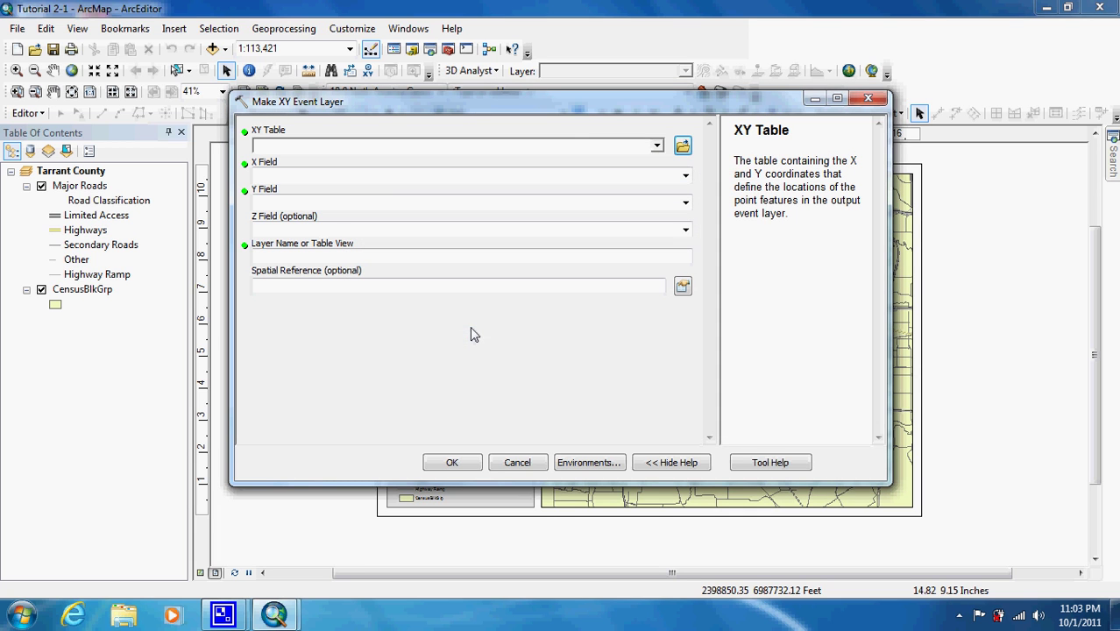
- Use bg_long as the X field and bg_lat as the Y field
left_click(685, 176)
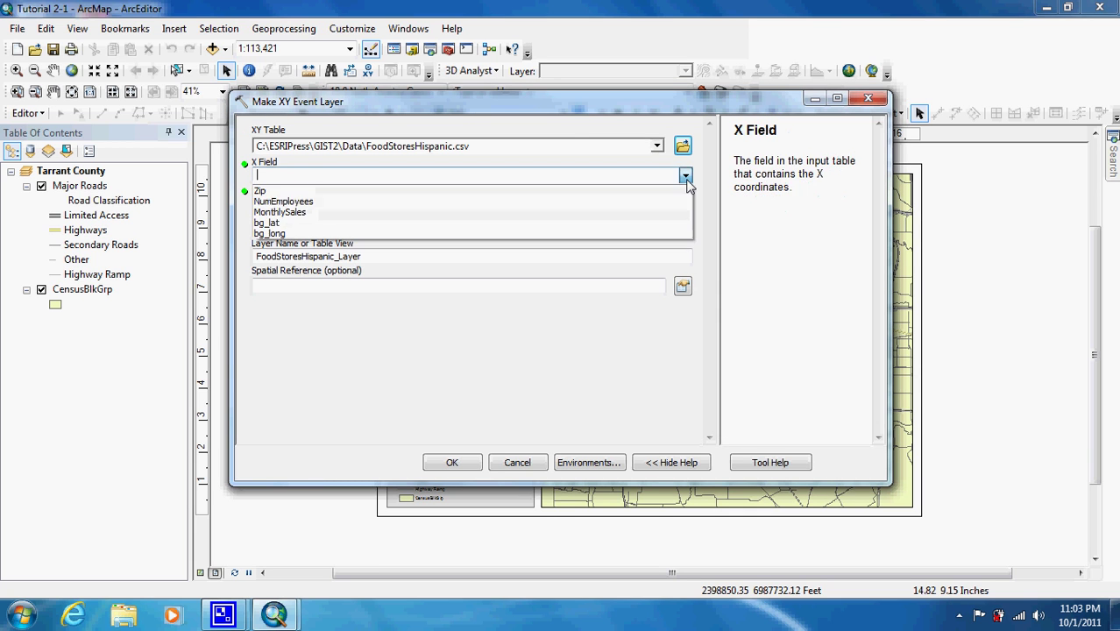
left_click(457, 234)
left_click(460, 207)
left_click(686, 203)
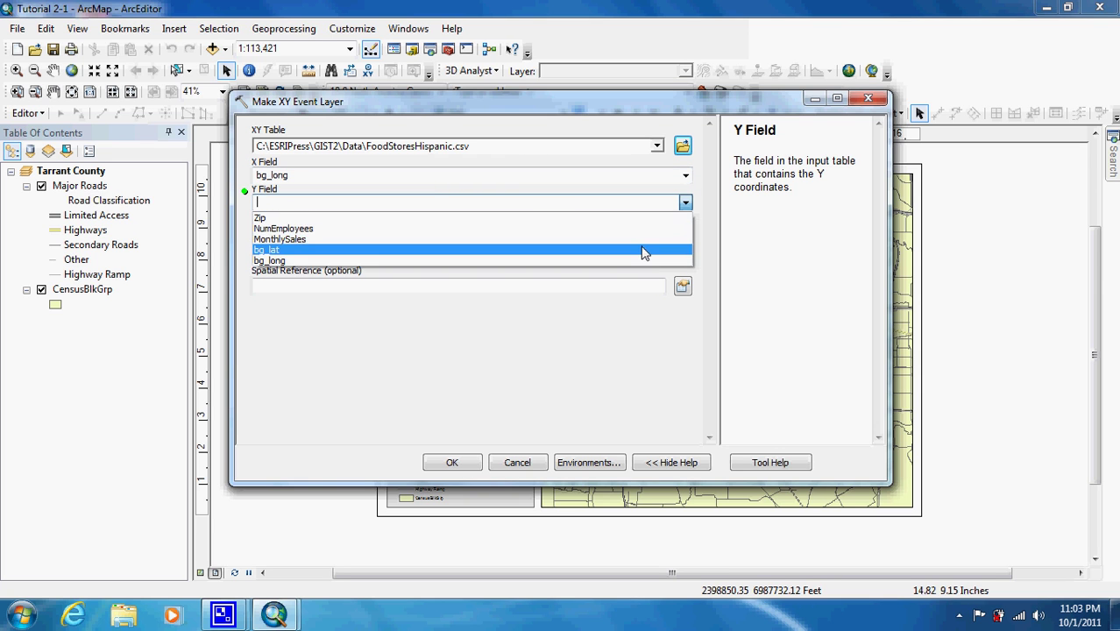
left_click(644, 252)
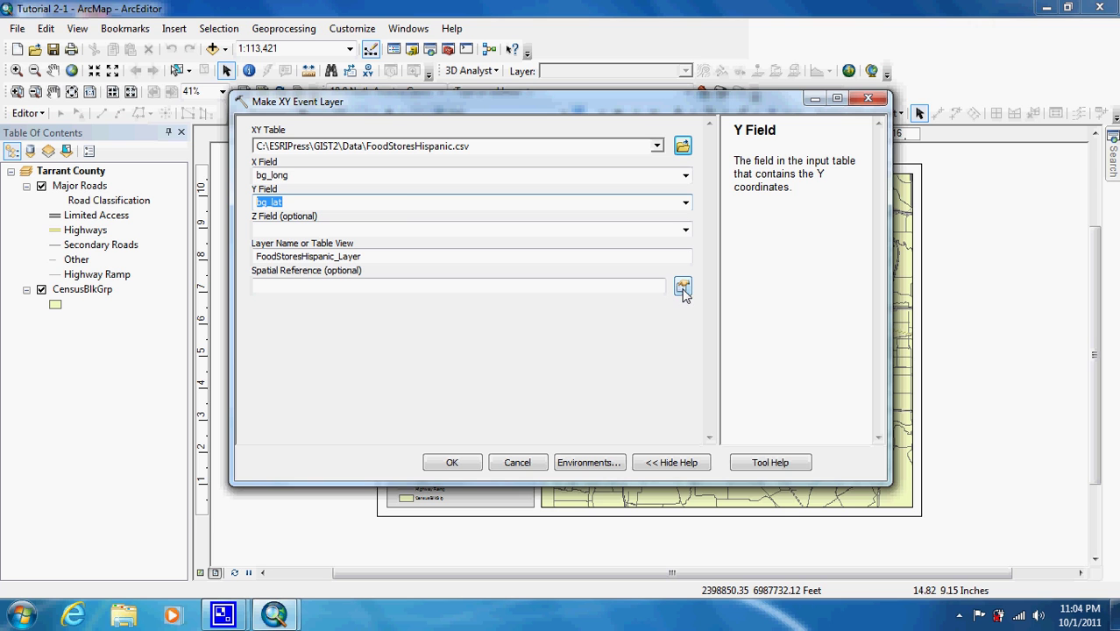
- Set the spatial reference to WGS 1984 from Geographic Coordinate Systems > World
left_click(682, 289)
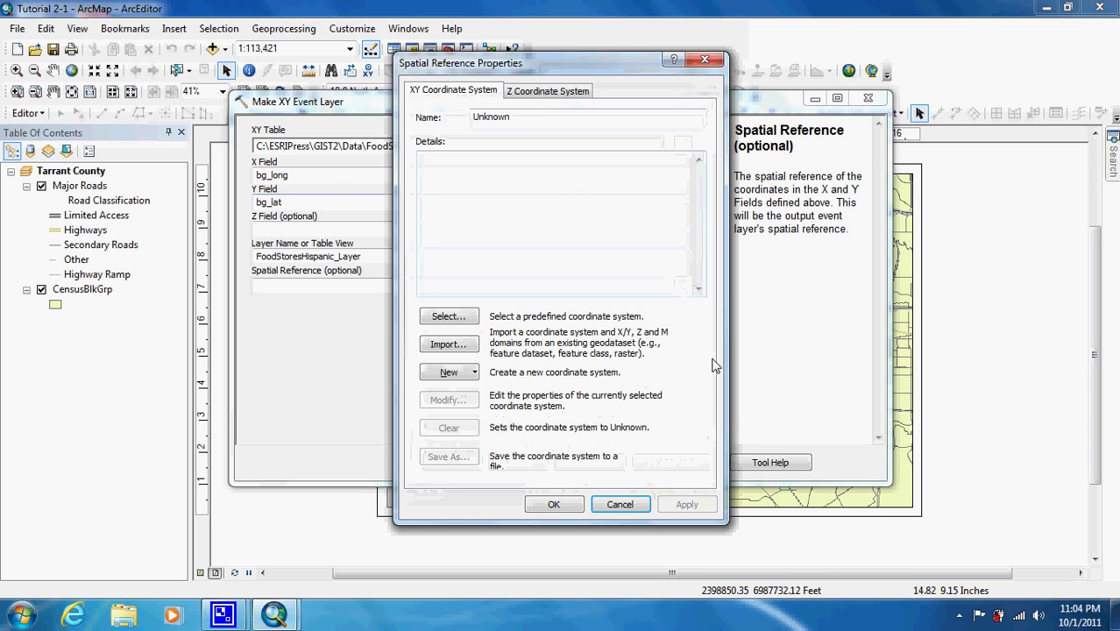
left_click(465, 318)
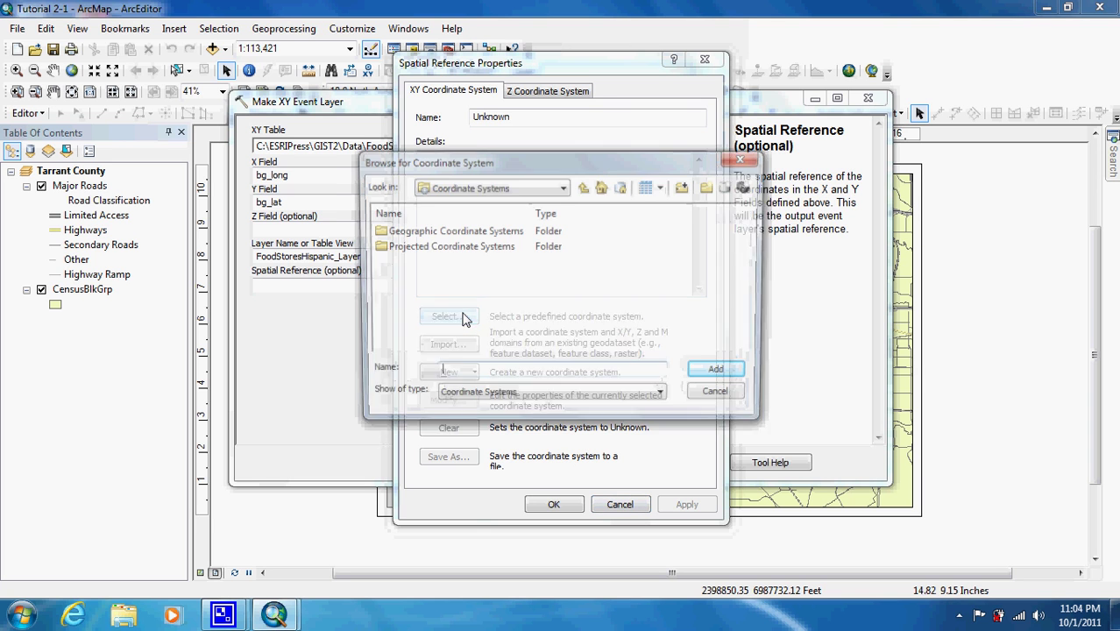
double_click(457, 231)
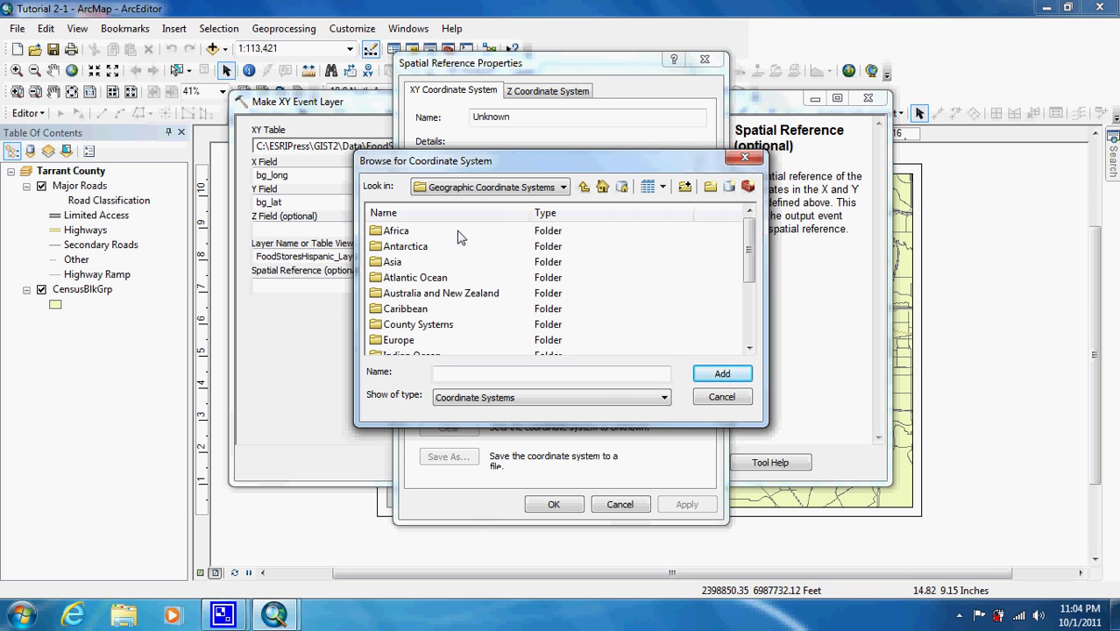
left_click(750, 329)
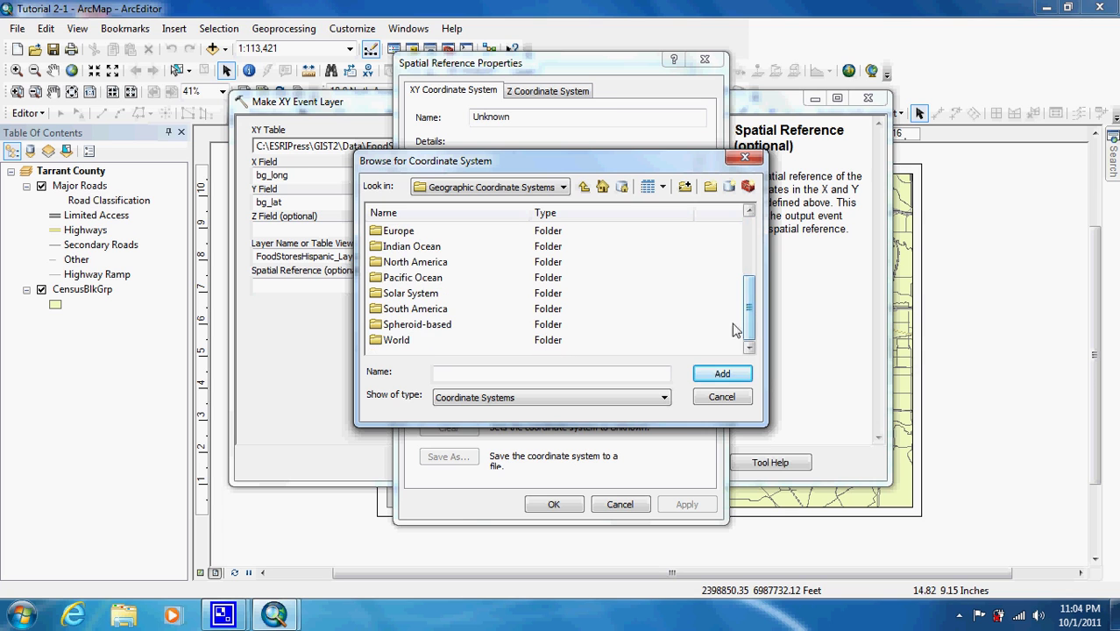
double_click(399, 341)
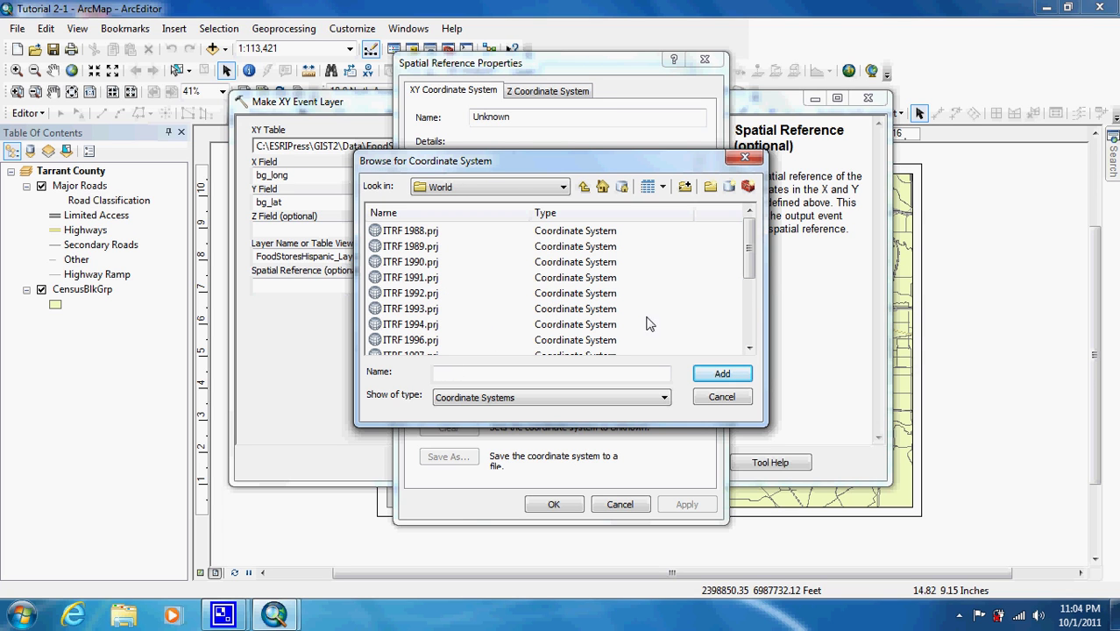
left_click_drag(752, 279, 755, 349)
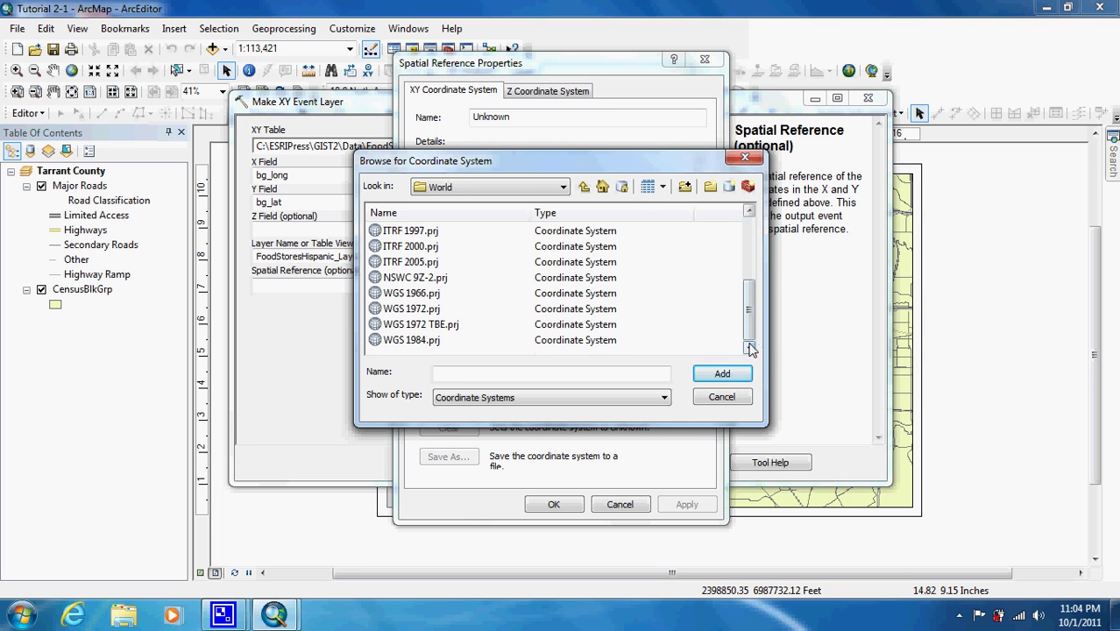
left_click(421, 341)
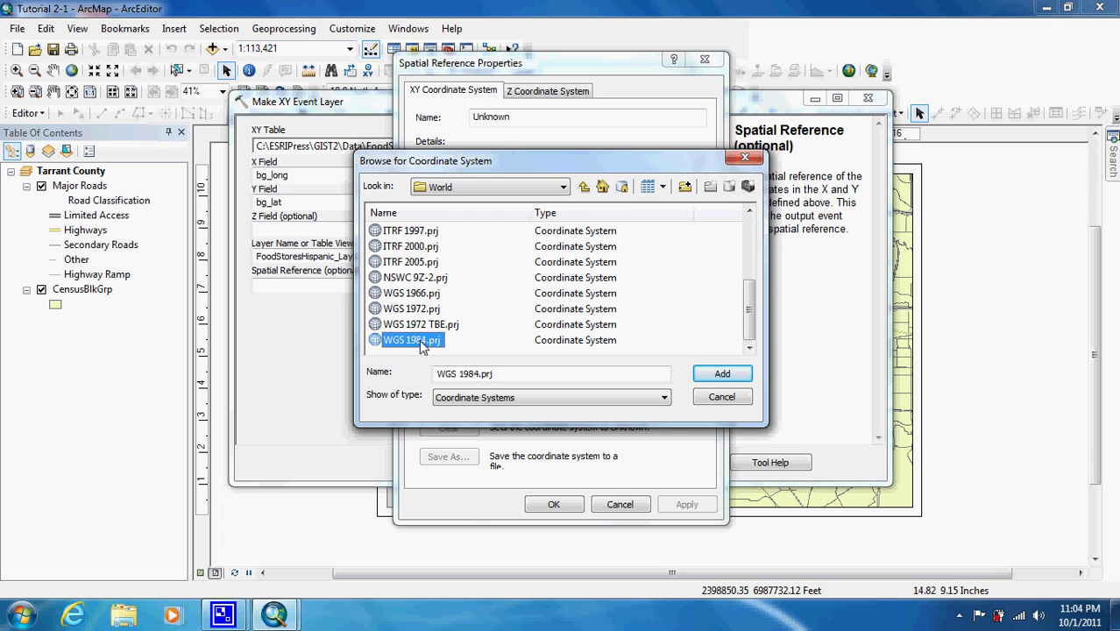
double_click(420, 346)
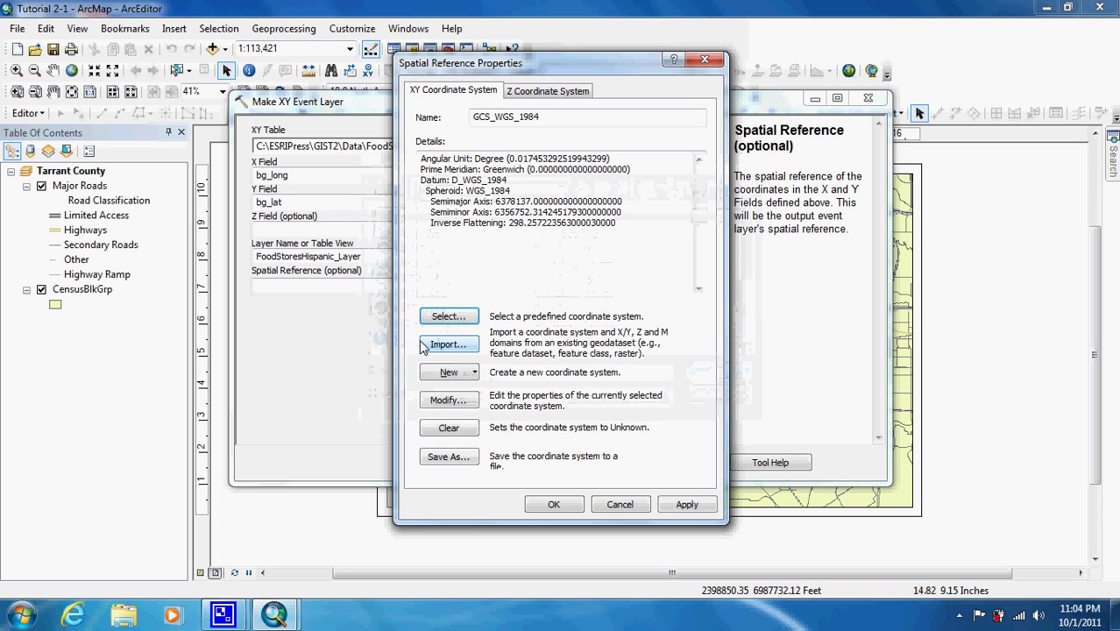
left_click(557, 504)
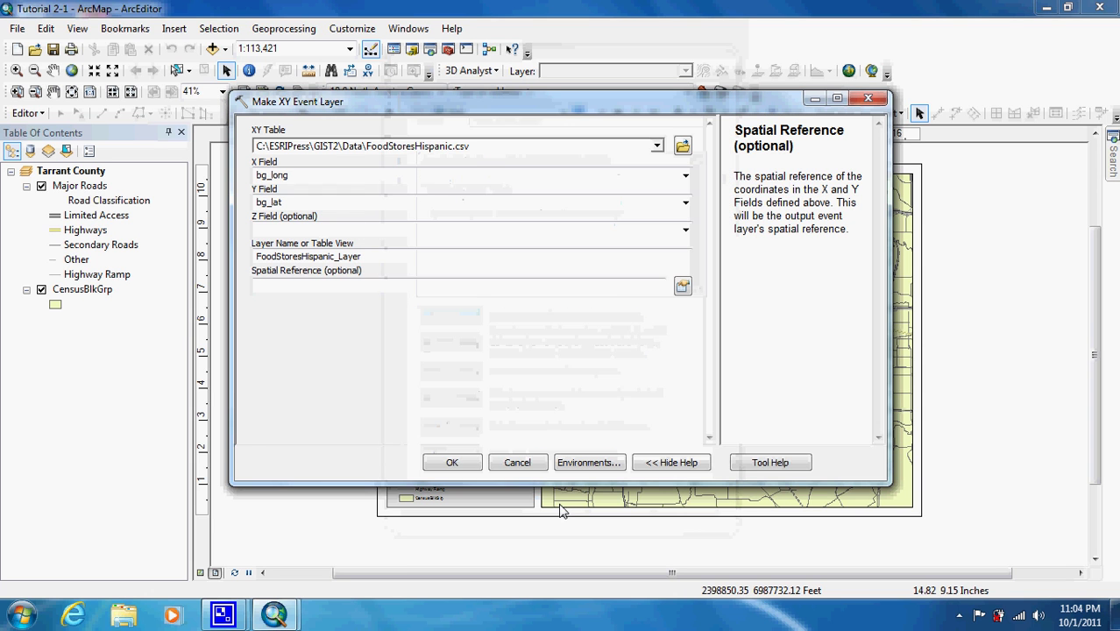
- Run Make XY Event Layer to create FoodStoresHispanic_Layer
left_click(455, 463)
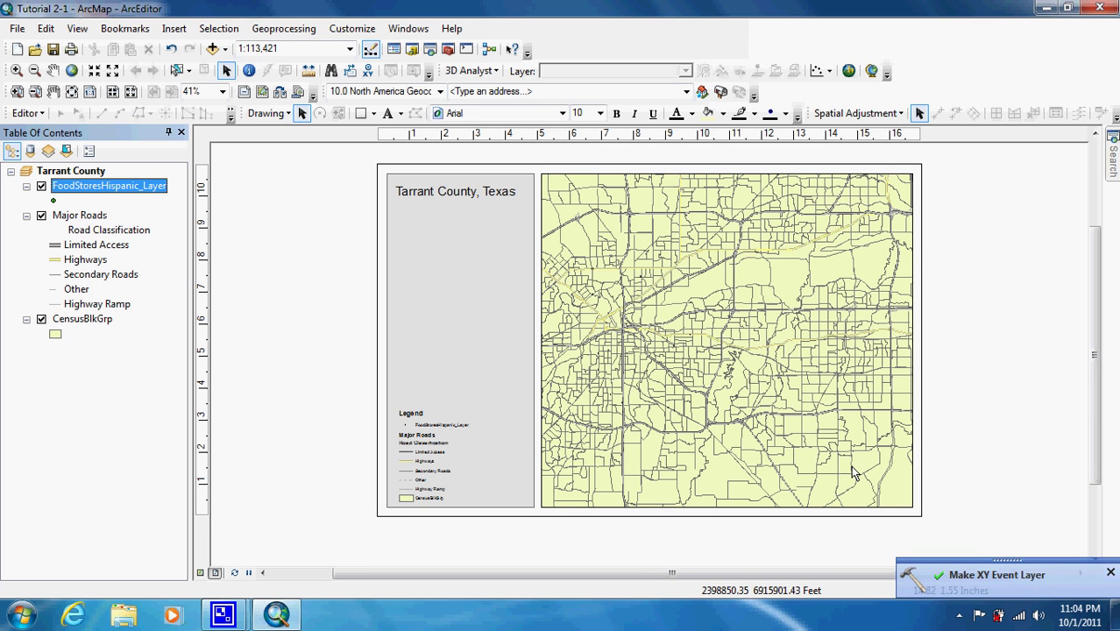
left_click(982, 576)
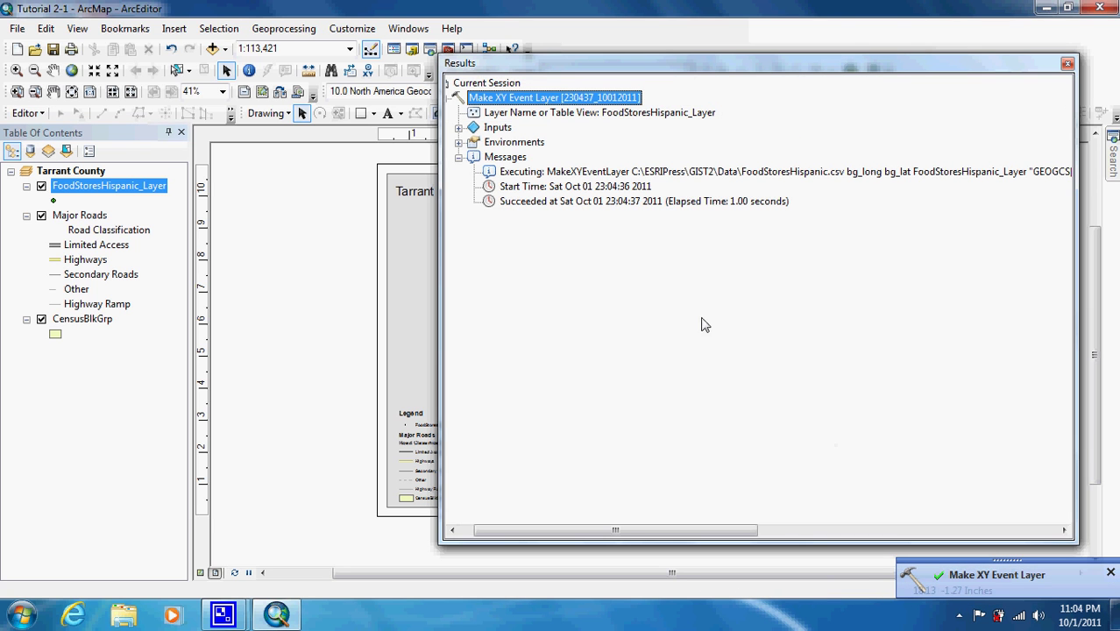
left_click(458, 128)
scroll(457, 219, "down", 2)
left_click(458, 215)
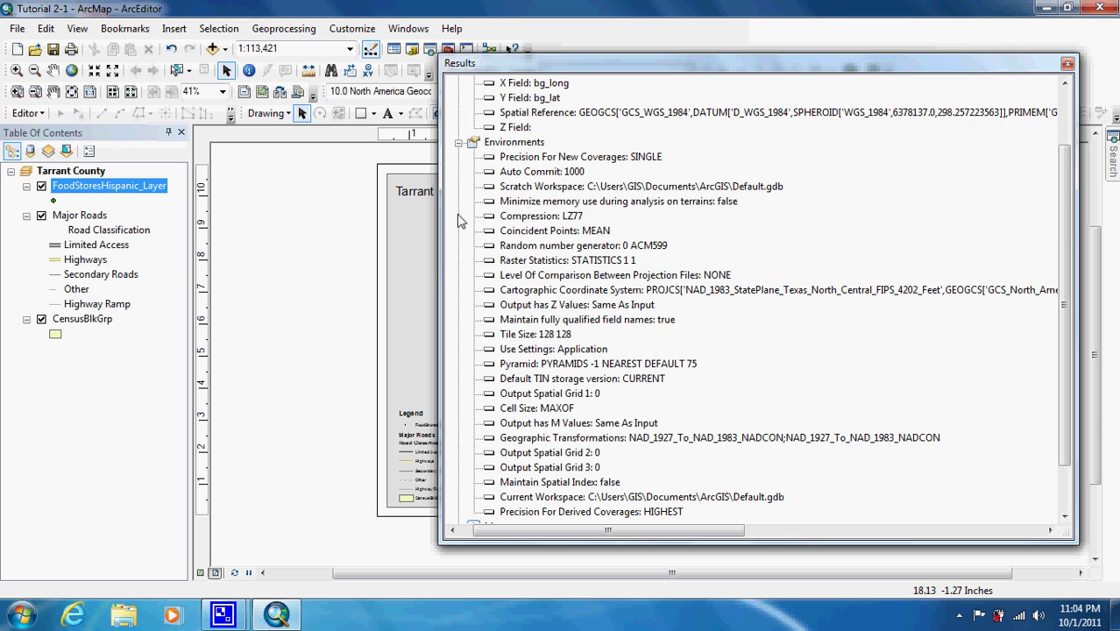
left_click(1068, 64)
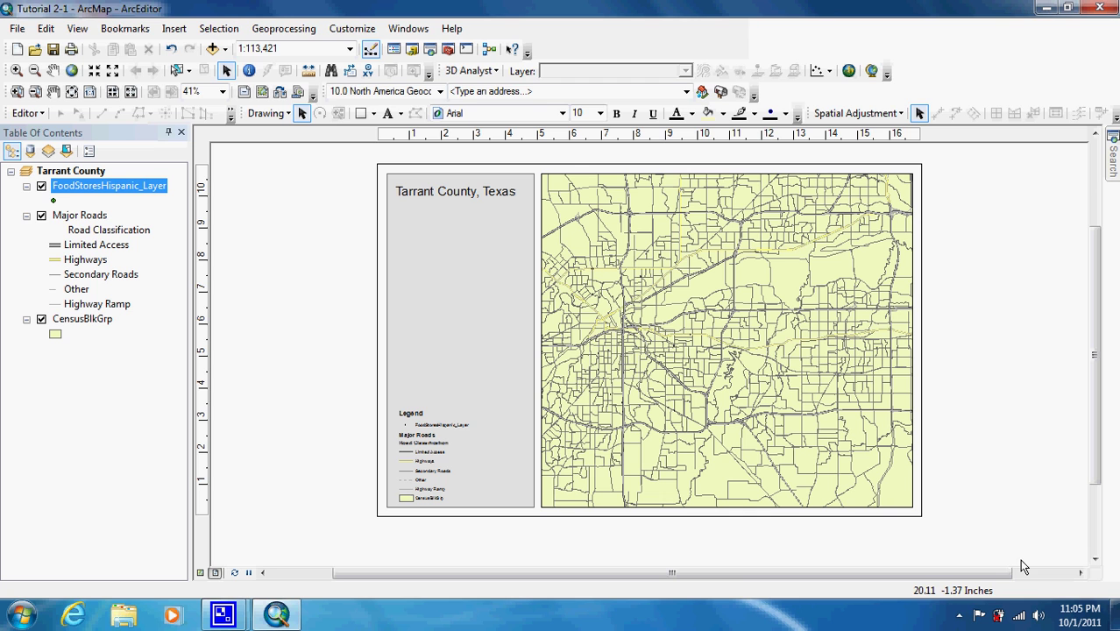
right_click(116, 187)
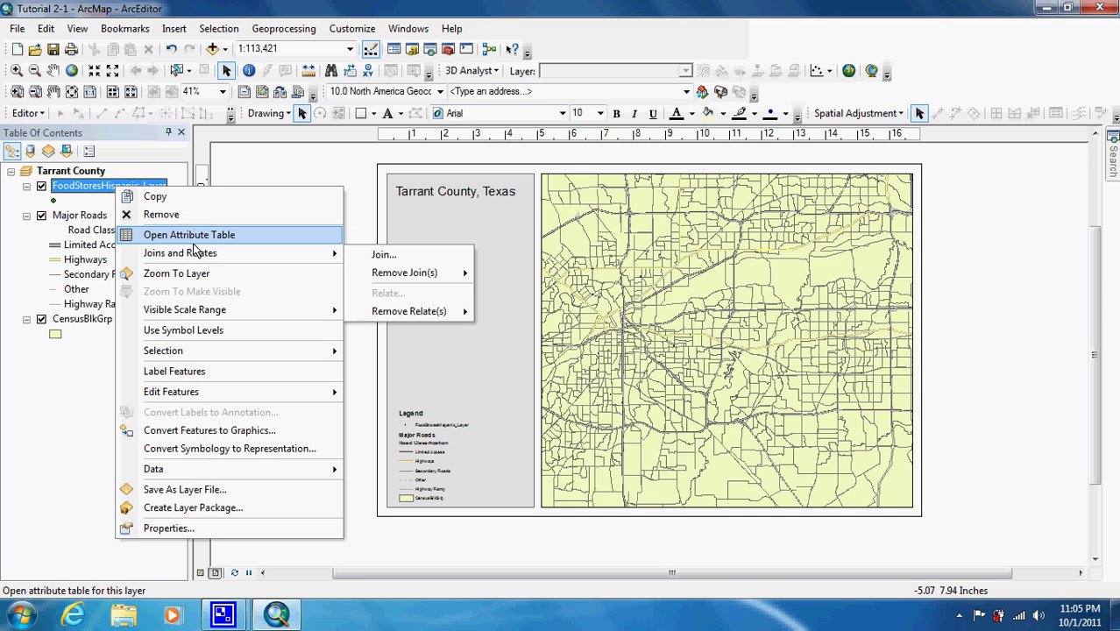
left_click(188, 235)
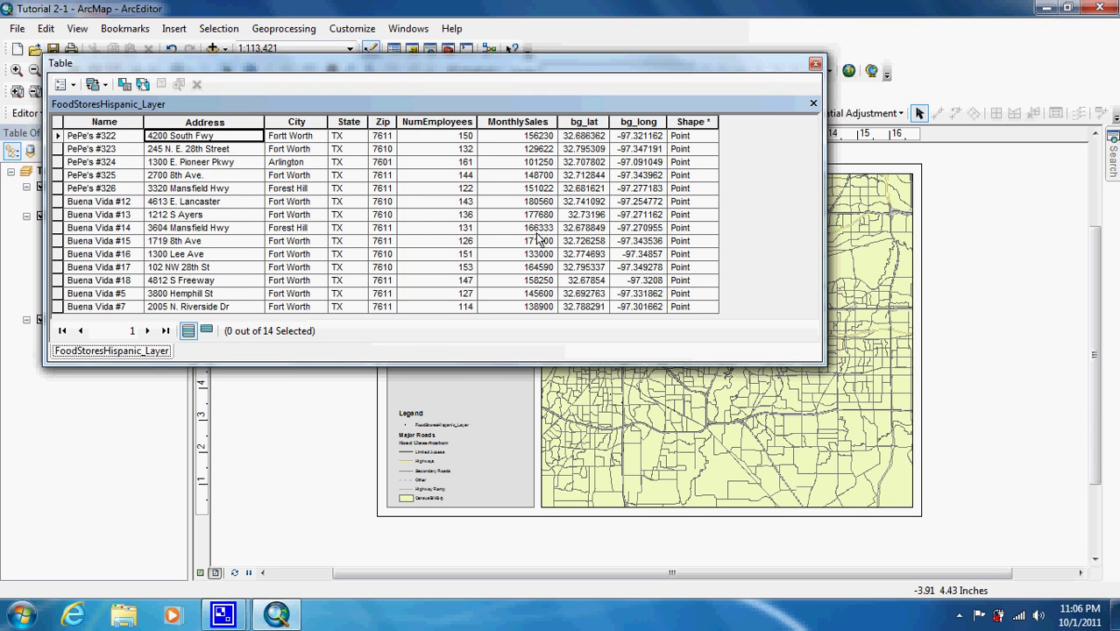
left_click(815, 65)
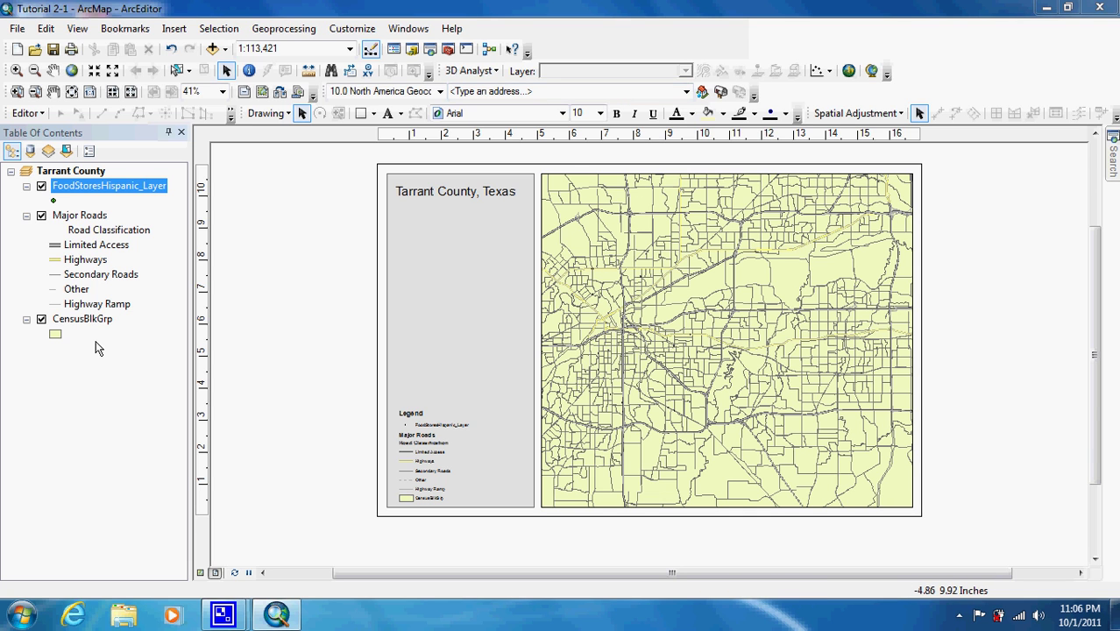
left_click(115, 186)
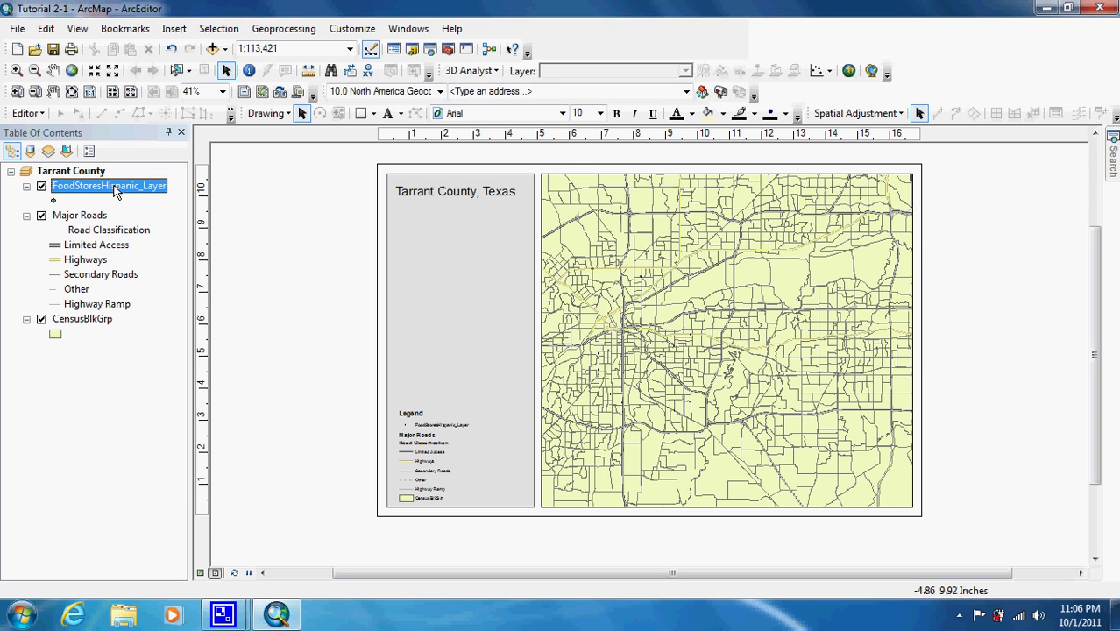
- Symbolize FoodStoresHispanic_Layer with graduated symbols by MonthlySales, sized 8 to 25
double_click(114, 186)
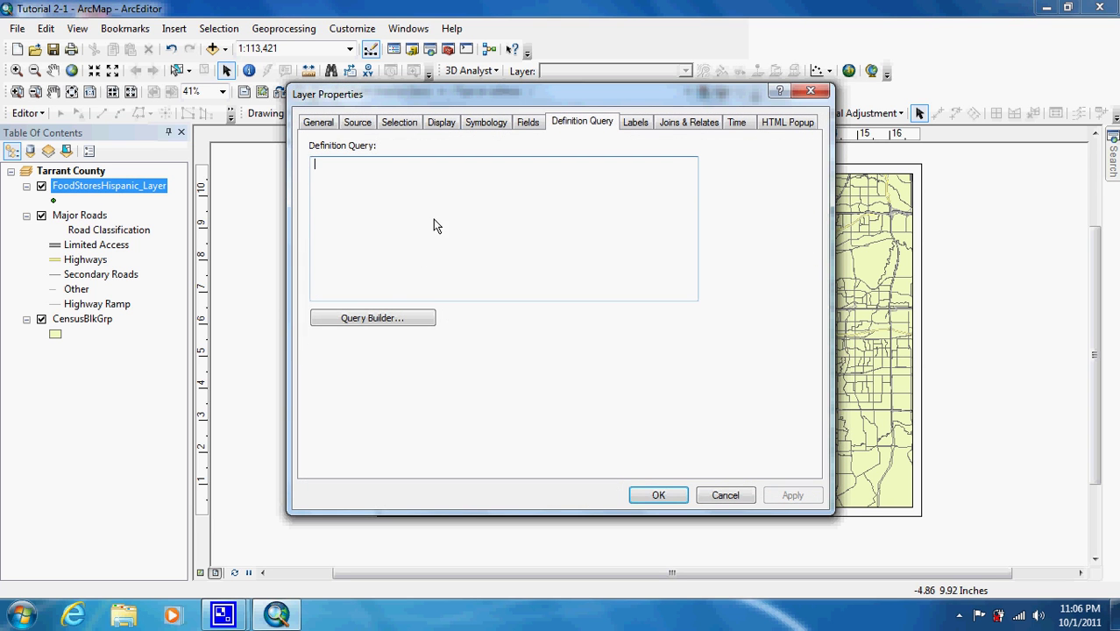
left_click(489, 127)
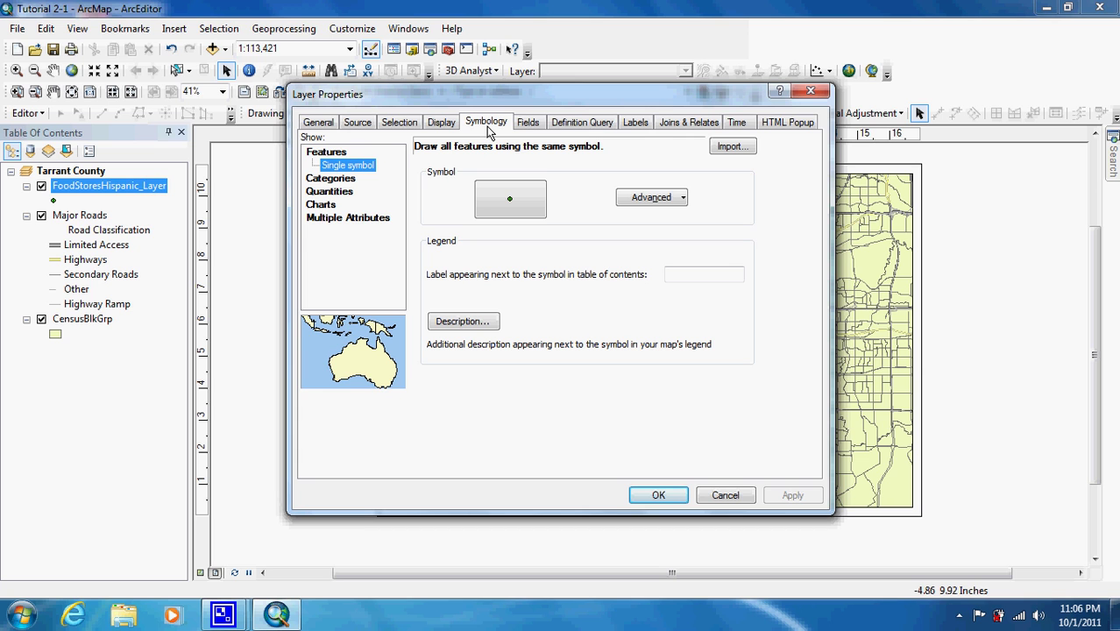
left_click(339, 192)
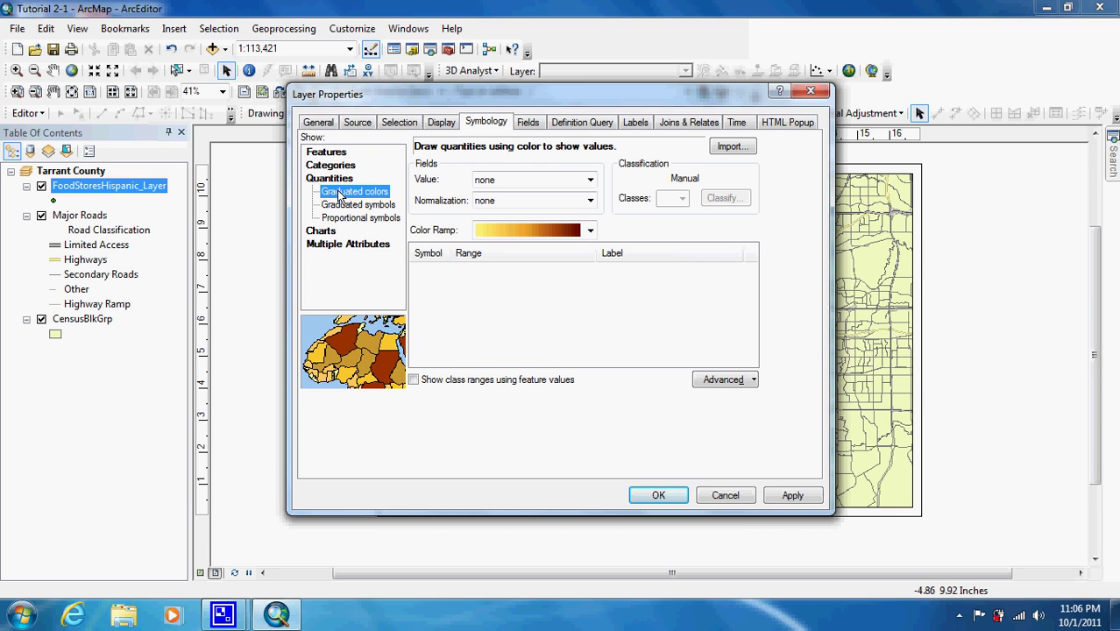
left_click(349, 206)
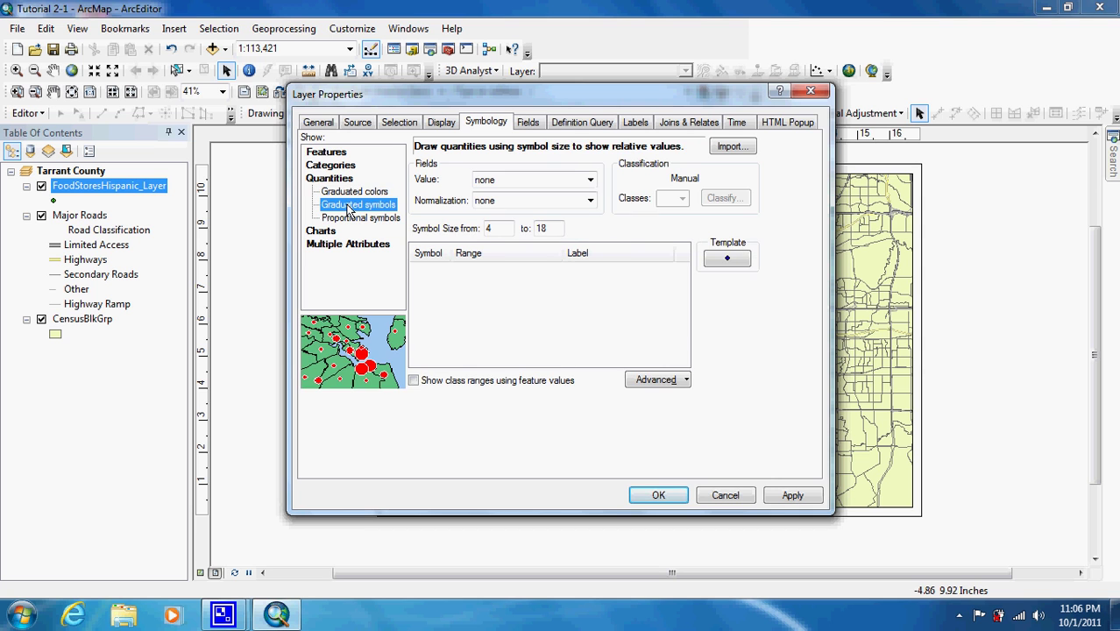
left_click(589, 180)
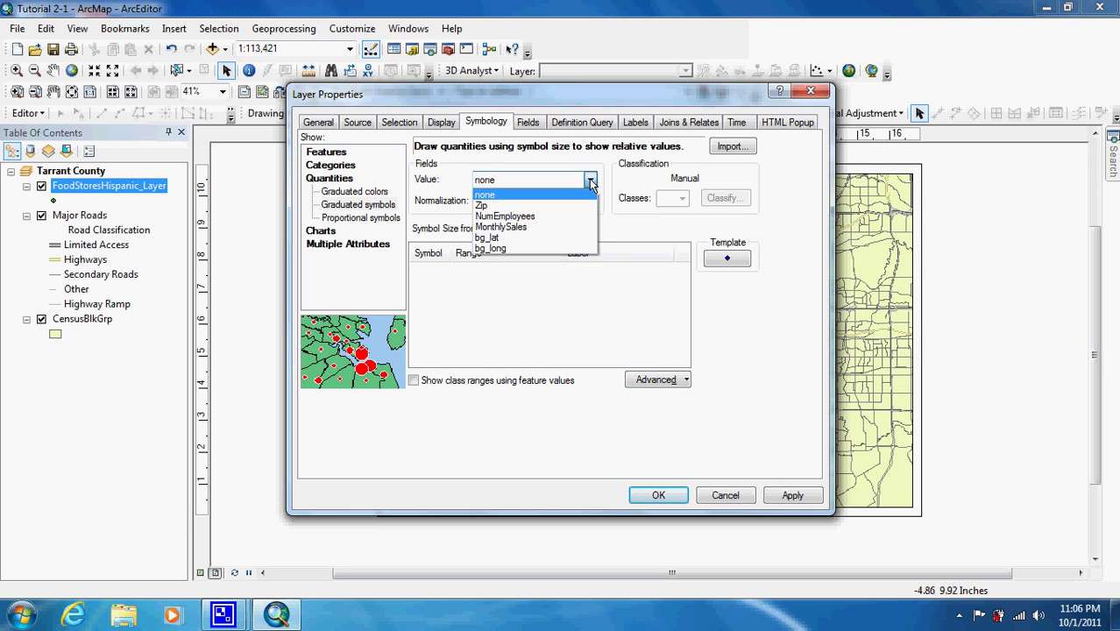
left_click(563, 225)
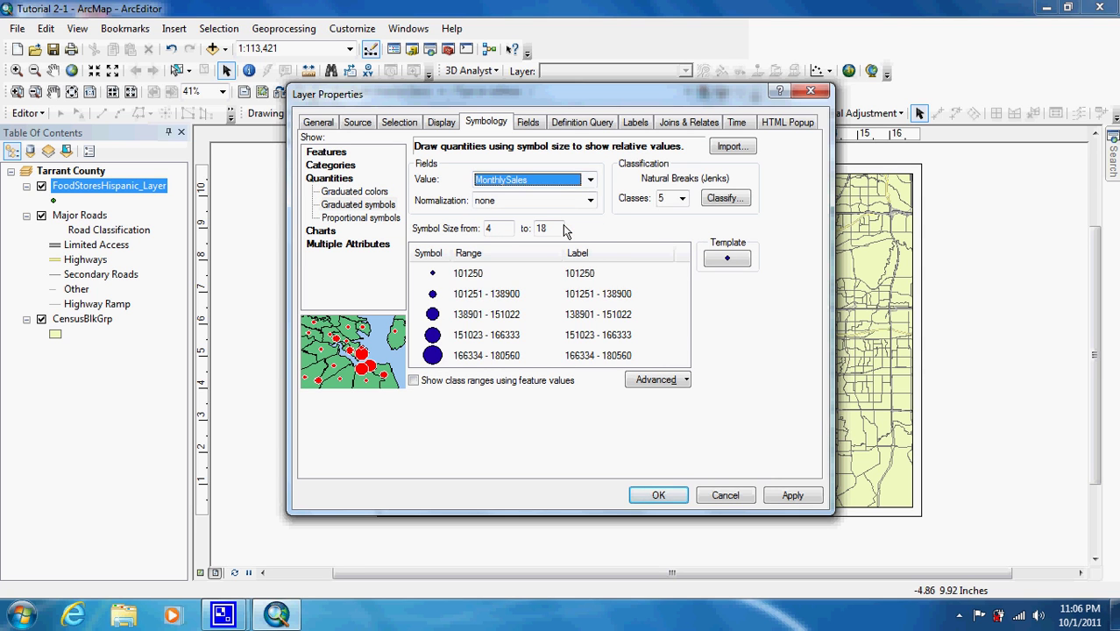
left_click(496, 230)
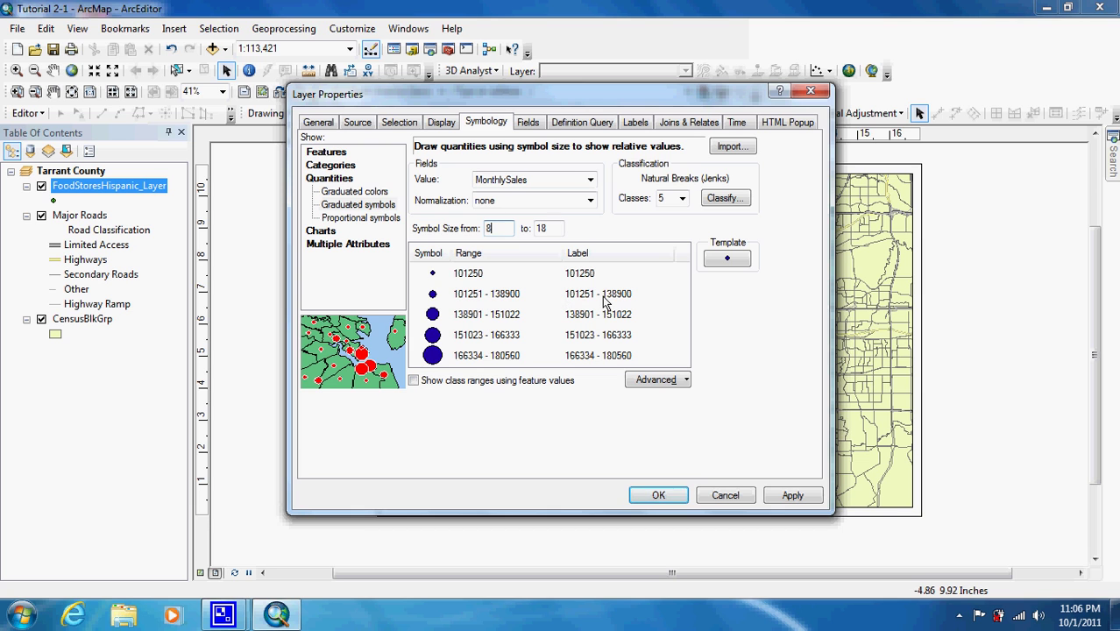
left_click(558, 230)
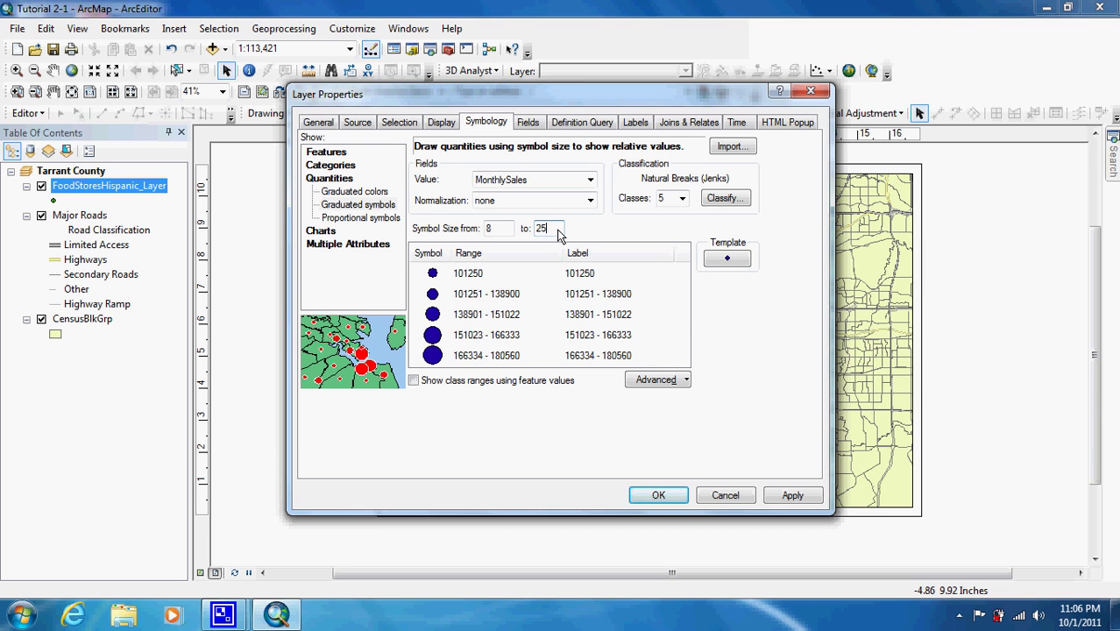
left_click(728, 258)
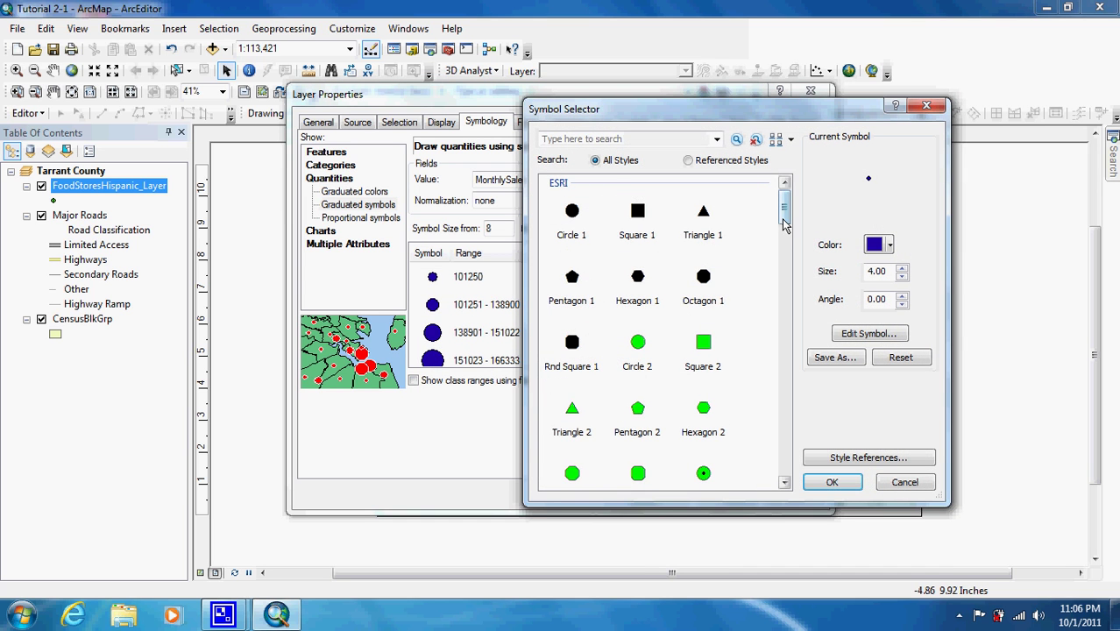
left_click(904, 483)
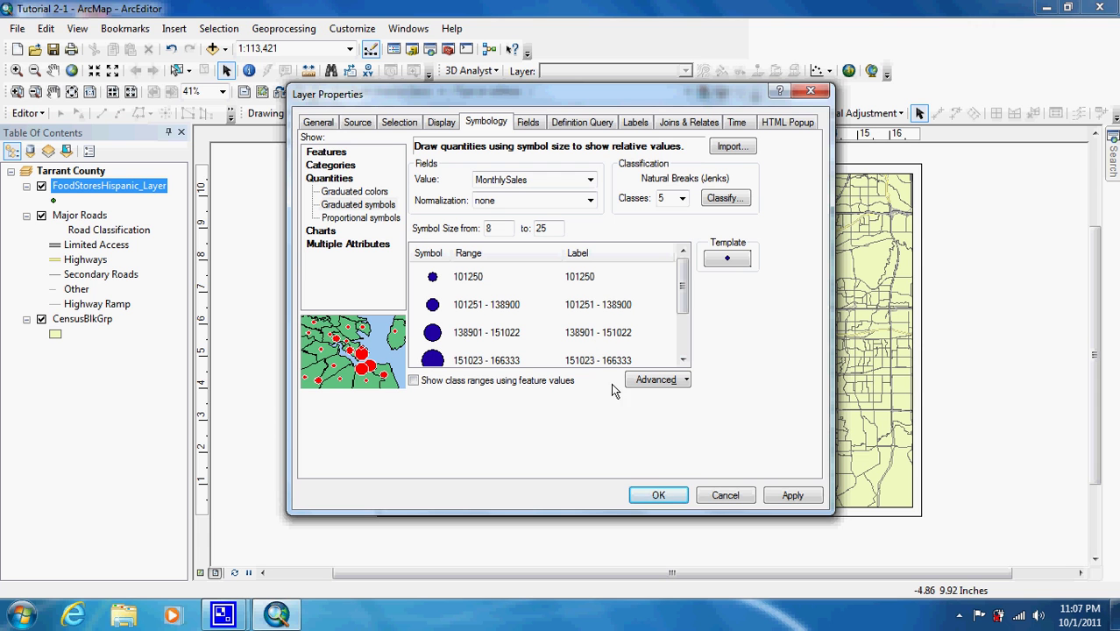
left_click(659, 497)
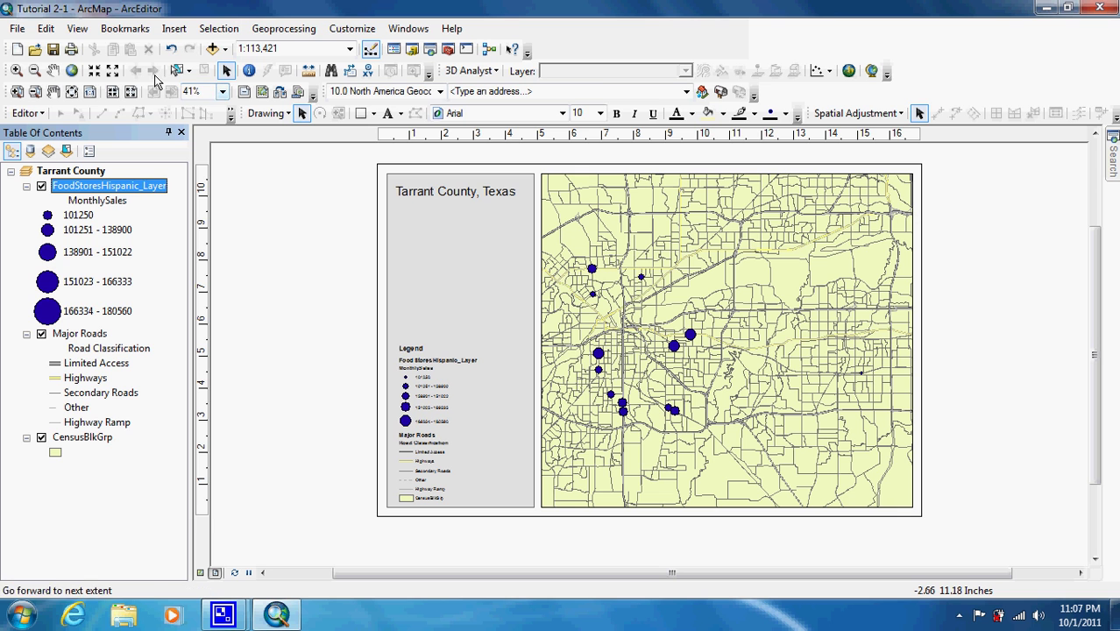
- Zoom the layout to 100%, then to the whole page, and select CensusBlkGrp
left_click(90, 95)
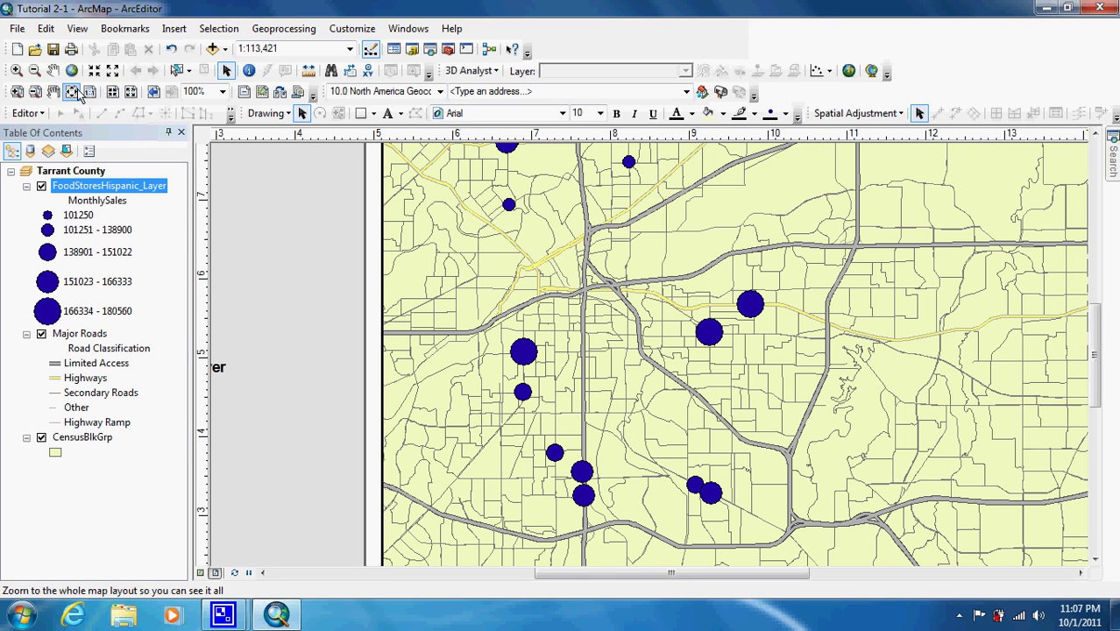
left_click(73, 92)
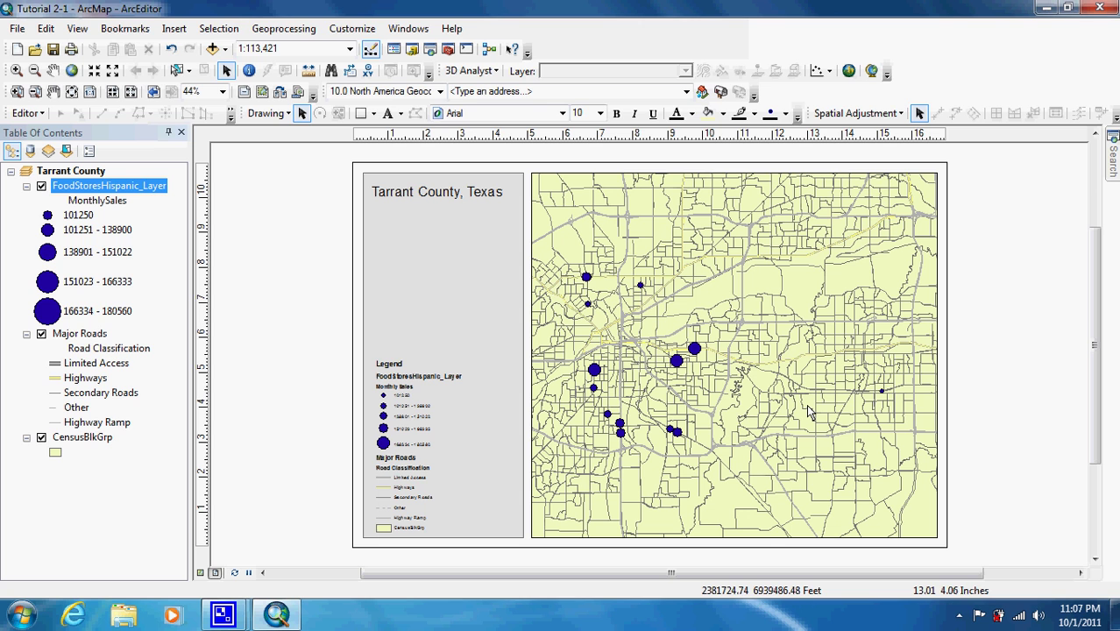
left_click(87, 440)
right_click(87, 438)
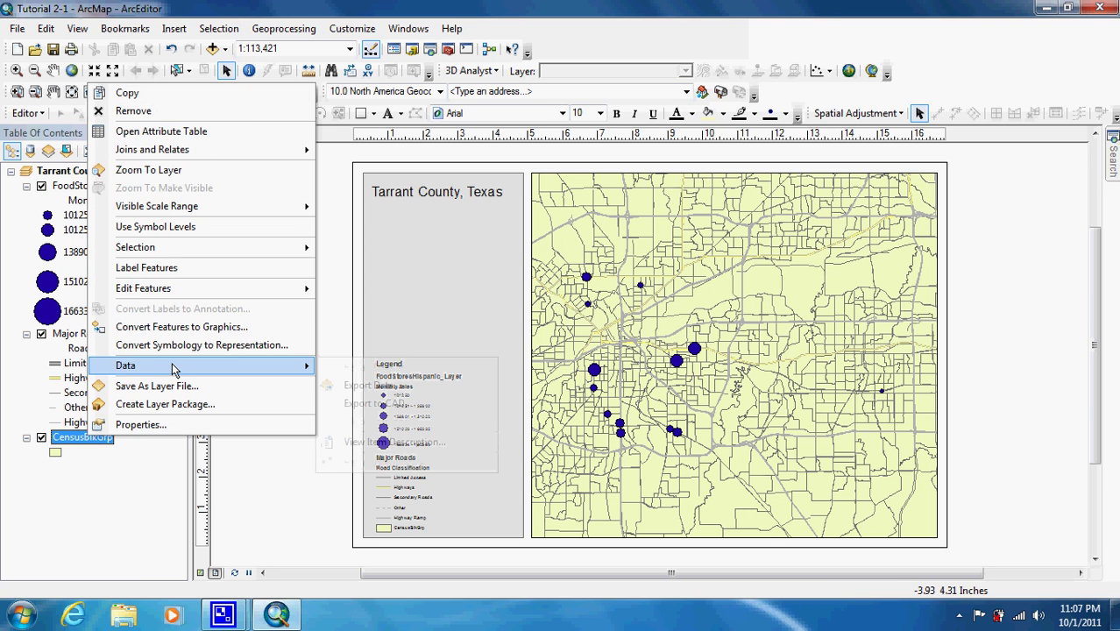
left_click(210, 132)
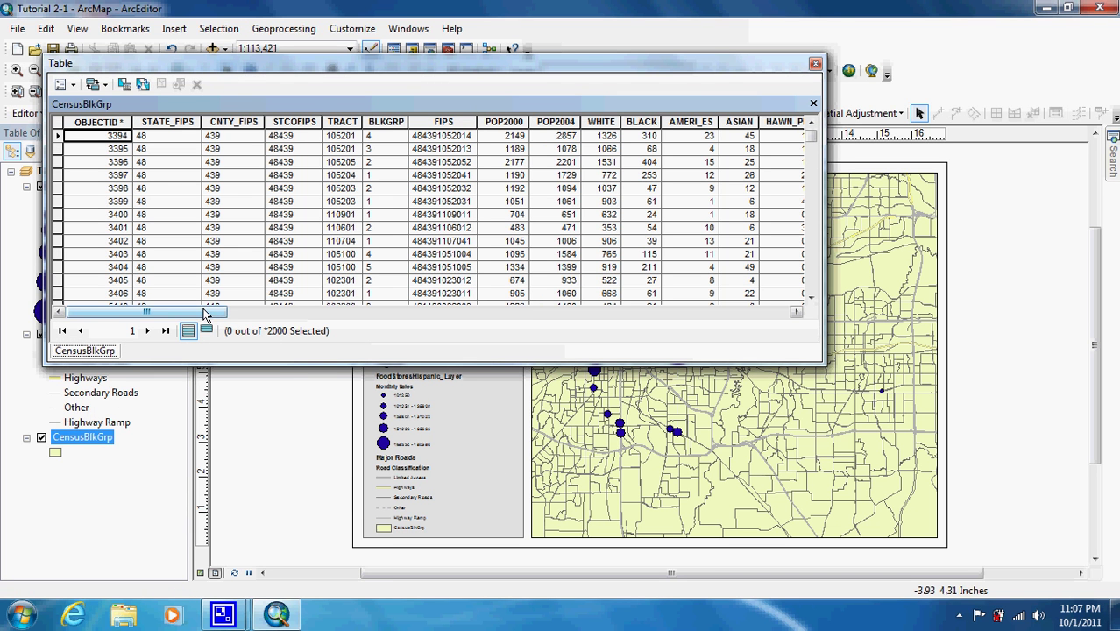
left_click_drag(205, 315, 263, 329)
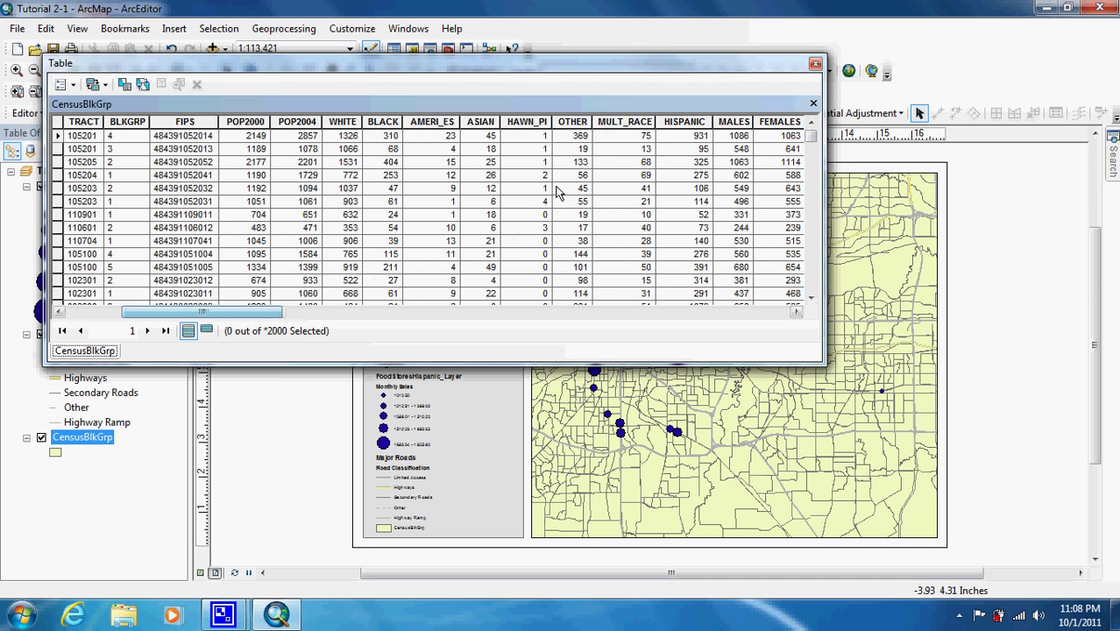
left_click(689, 130)
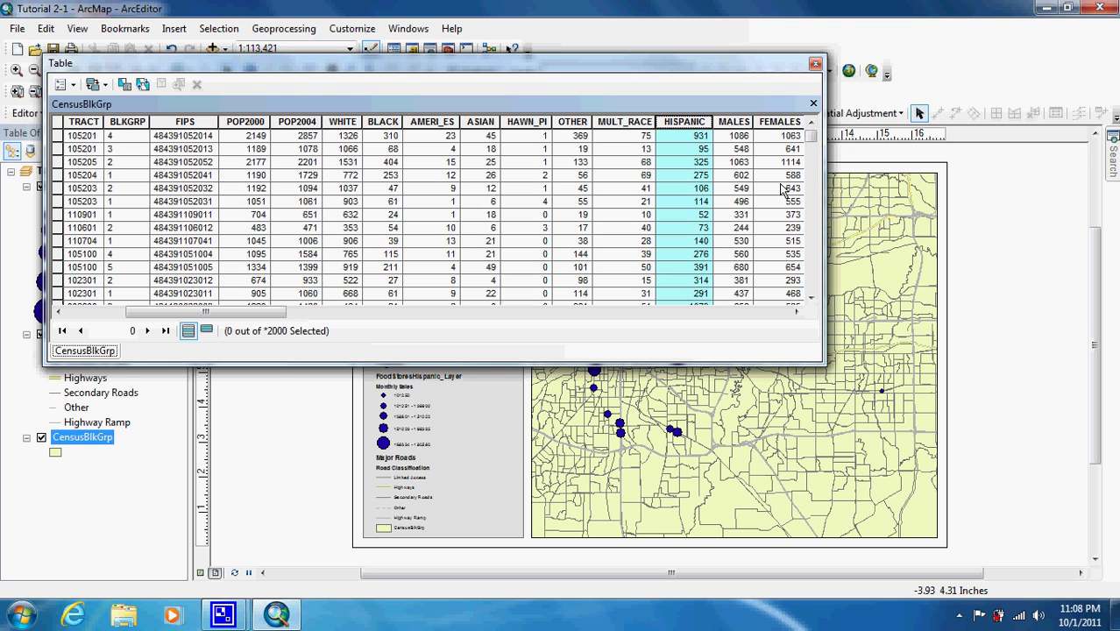
left_click(816, 63)
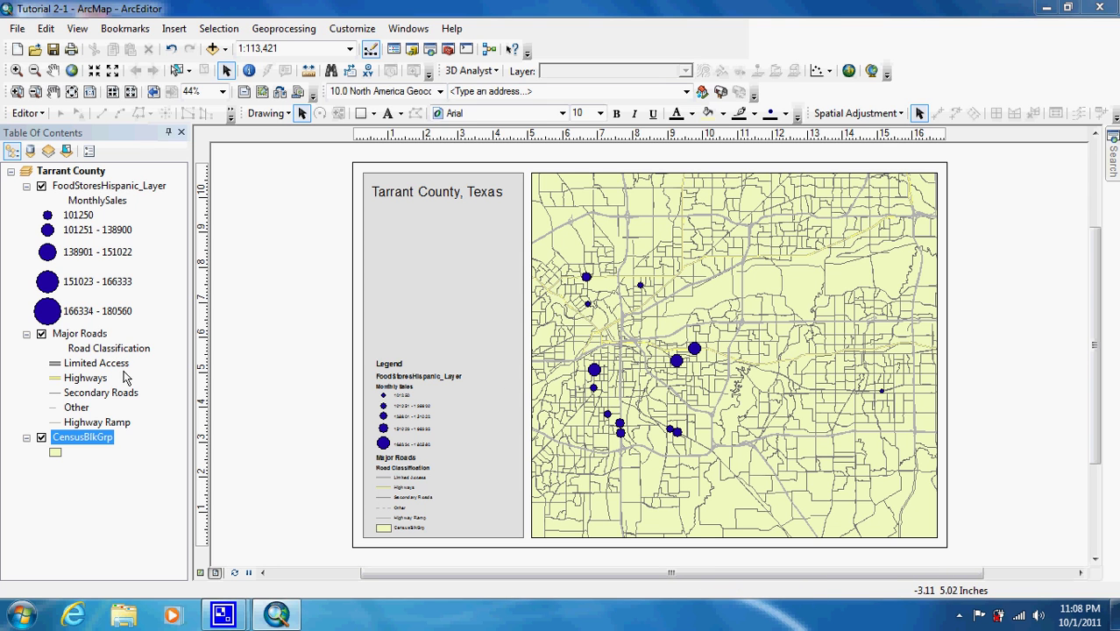
- Shade CensusBlkGrp with graduated colours by HISPANIC using a peach-to-dark-red ramp
double_click(73, 441)
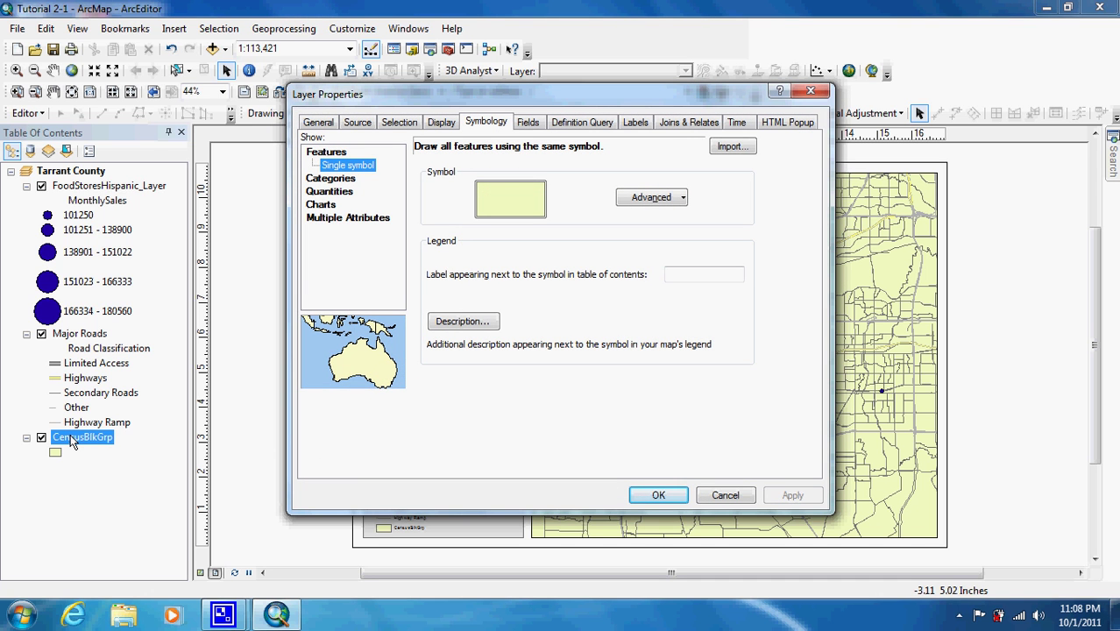
left_click(337, 191)
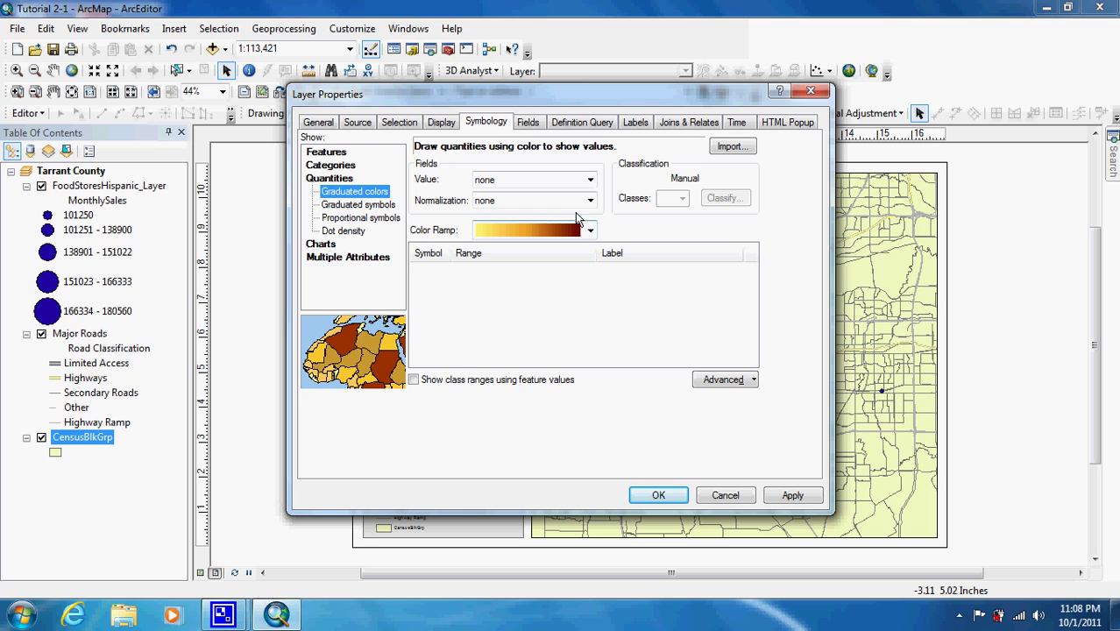
left_click(590, 181)
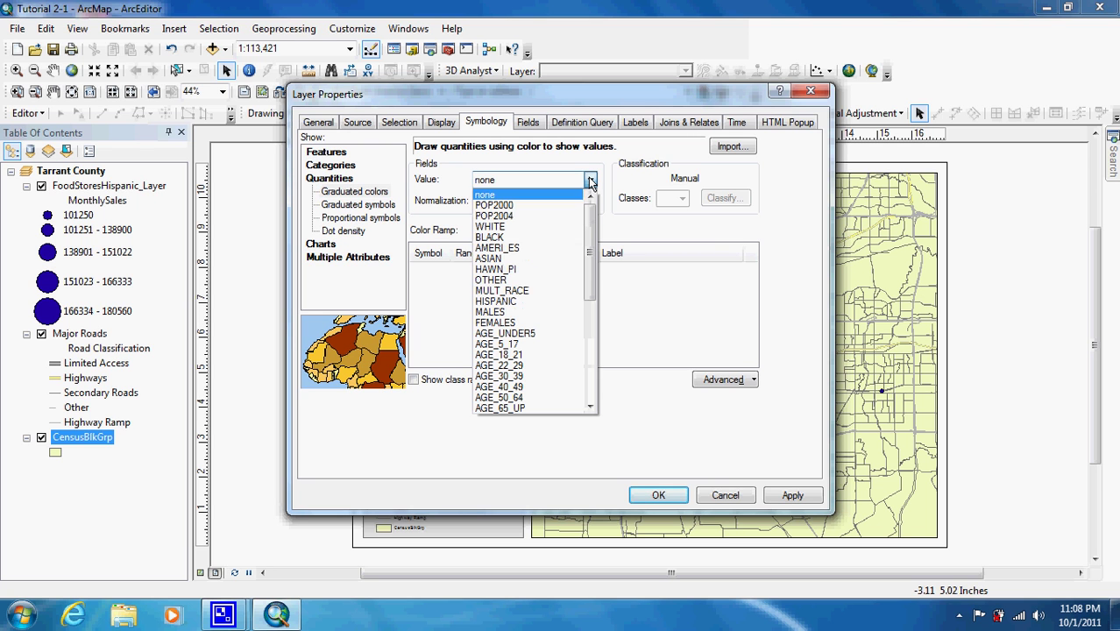
left_click(545, 303)
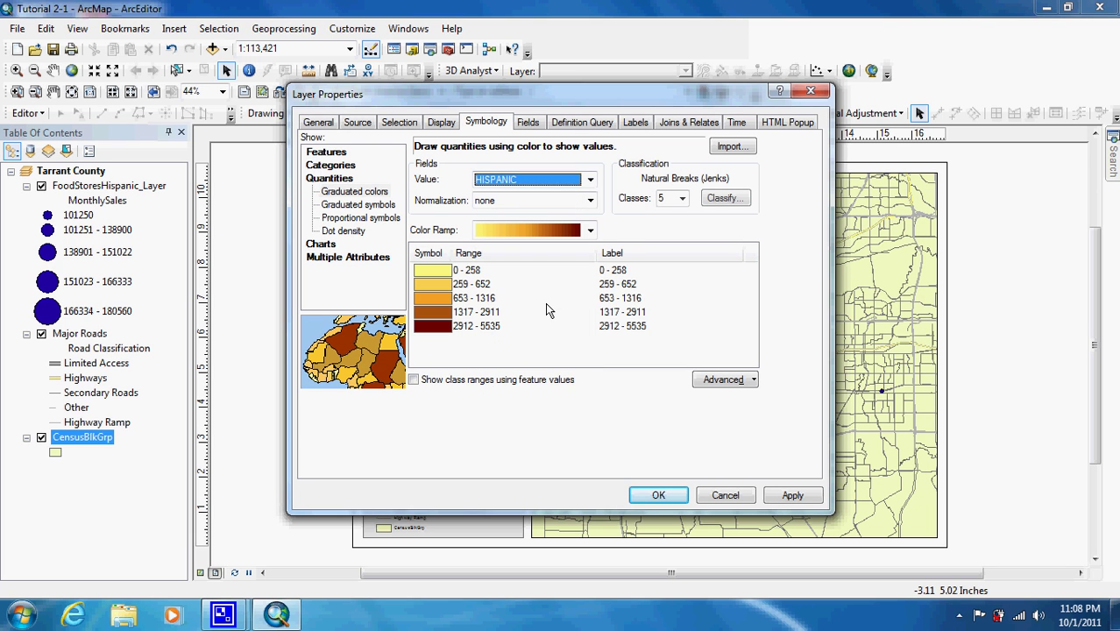
left_click(590, 230)
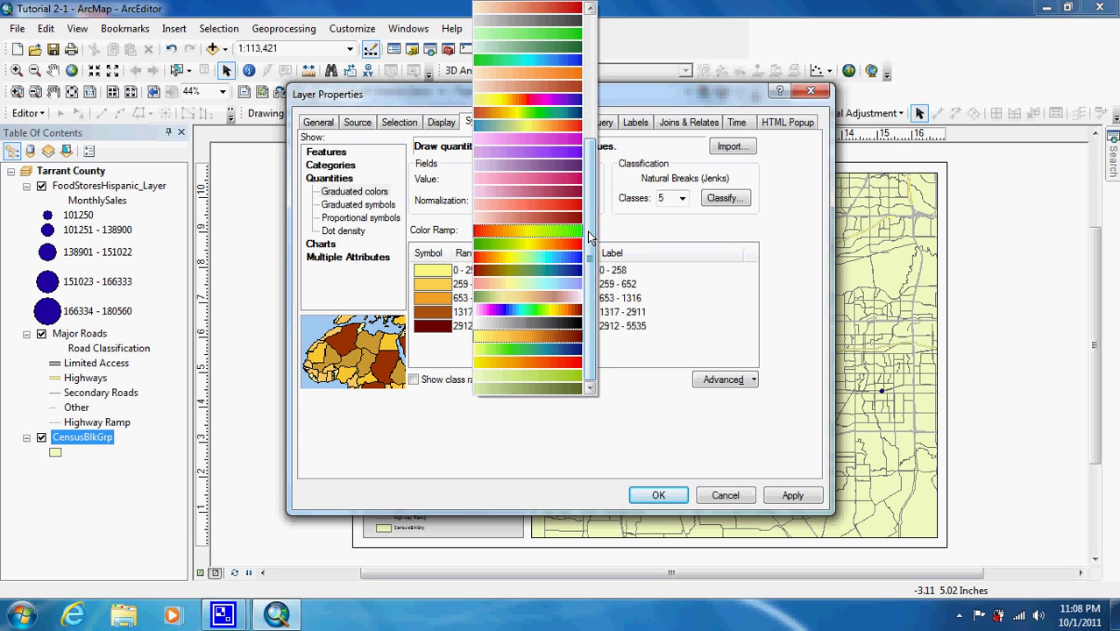
scroll(585, 138, "up", 3)
left_click(530, 8)
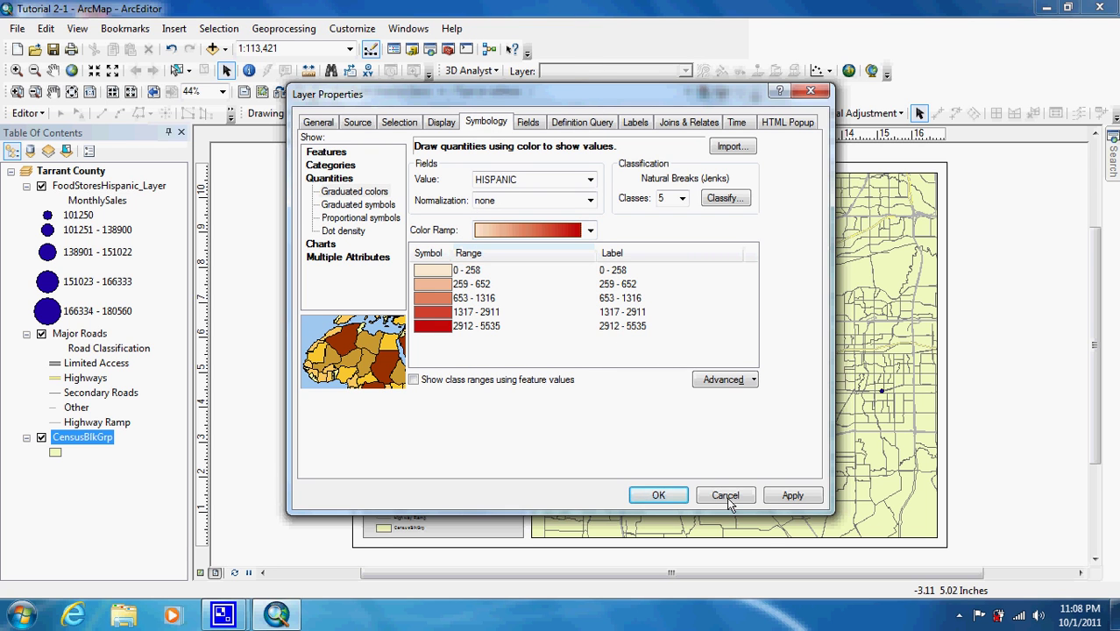
left_click_drag(678, 107, 369, 85)
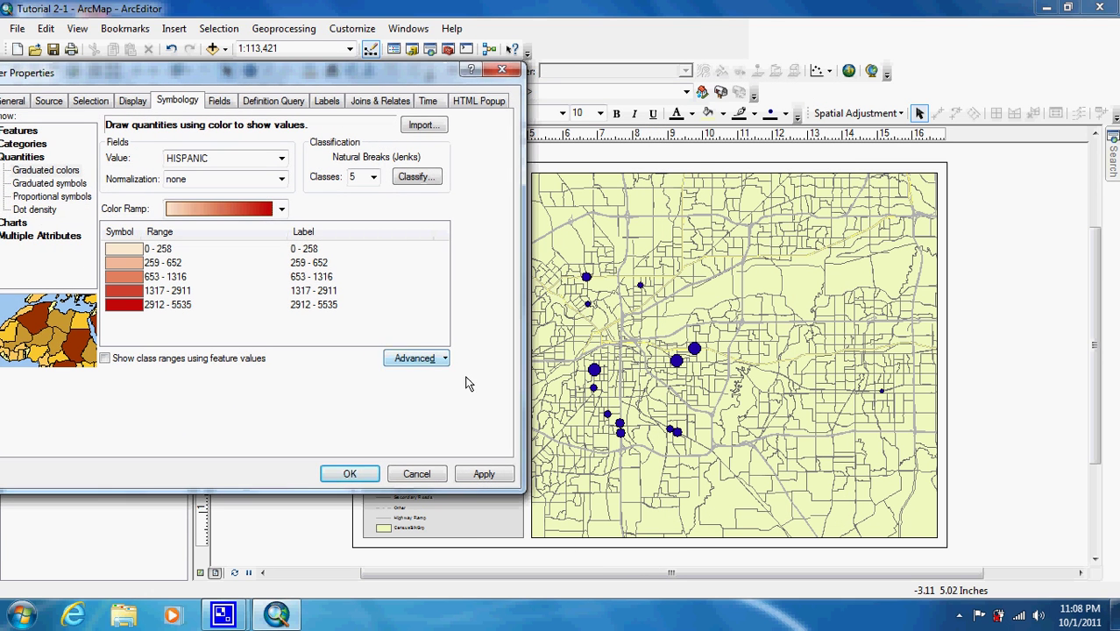
left_click(491, 473)
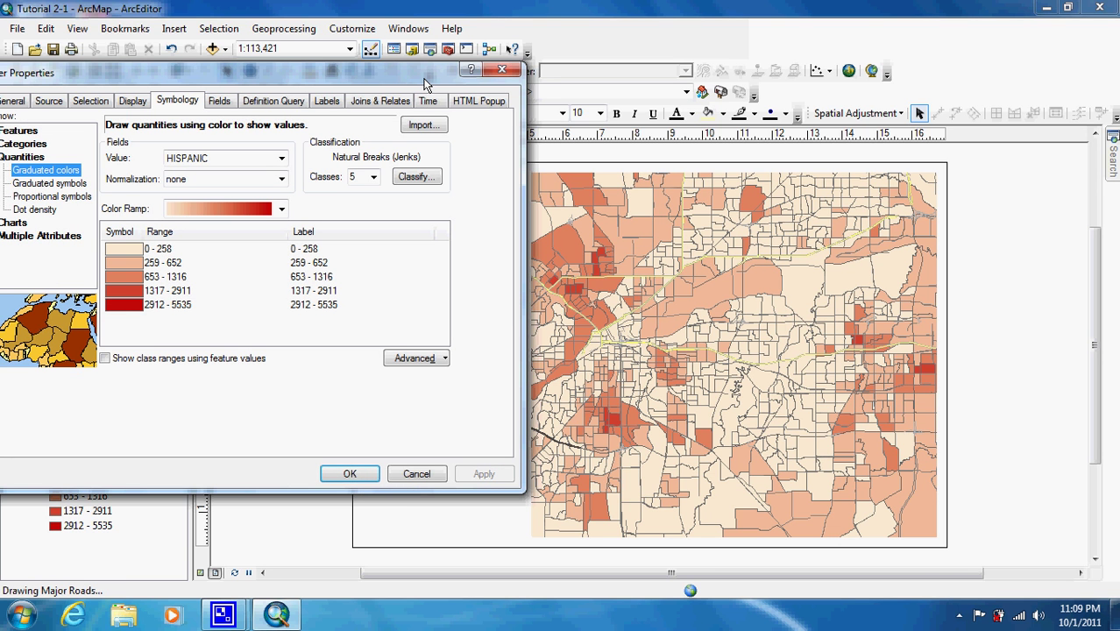
left_click_drag(424, 84, 411, 85)
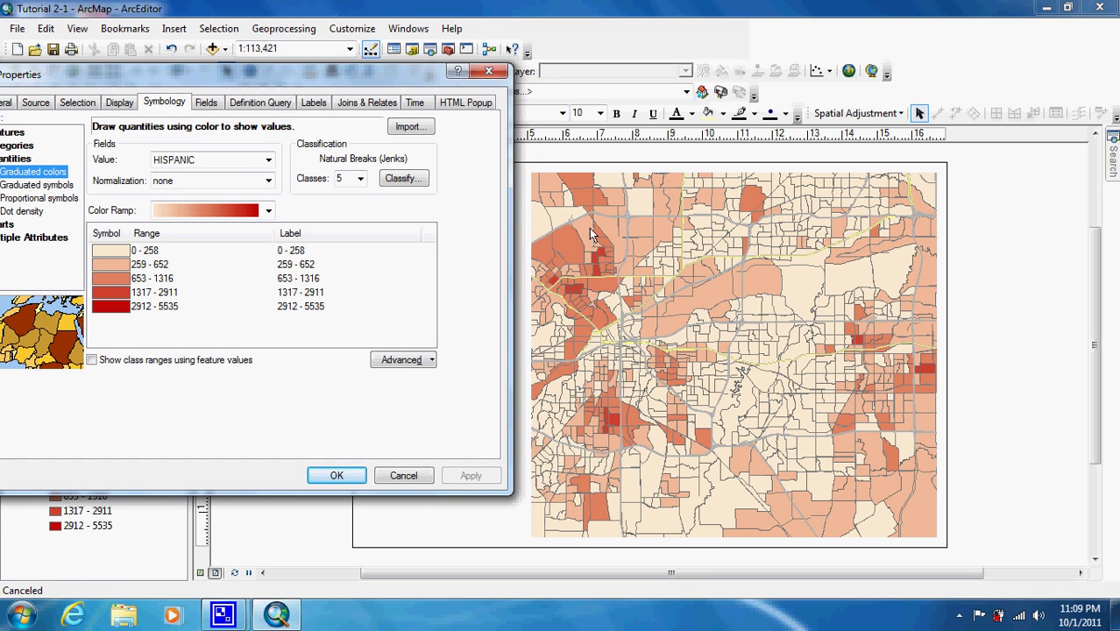
left_click(236, 575)
- Close Layer Properties, refresh the layout, and reopen CensusBlkGrp's five-class HISPANIC Natural Breaks symbology
left_click(346, 475)
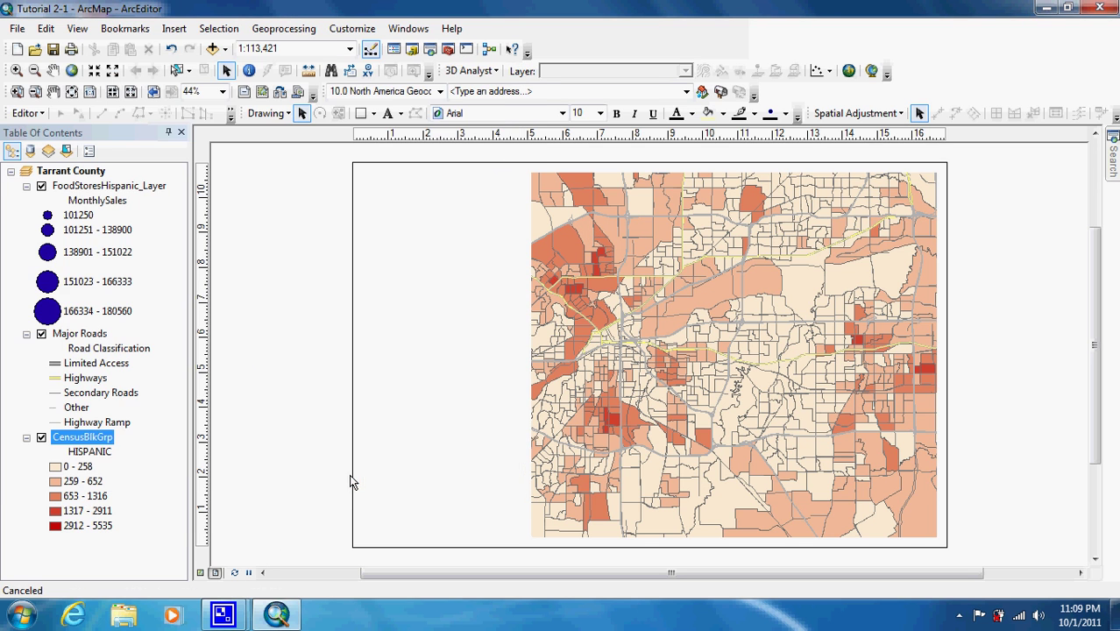
left_click(236, 571)
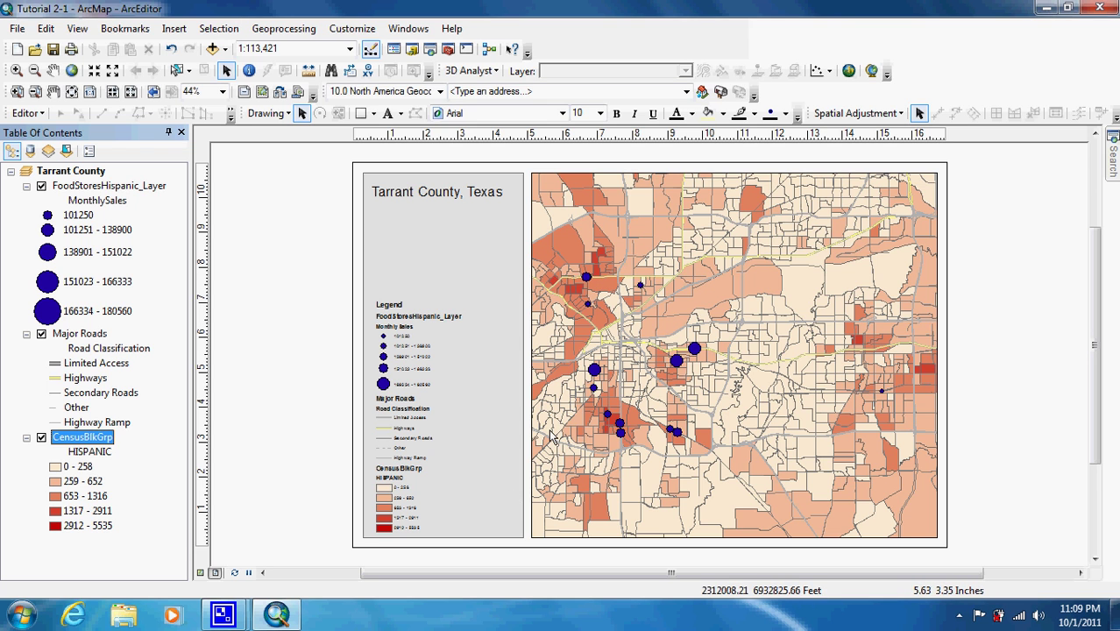
double_click(91, 441)
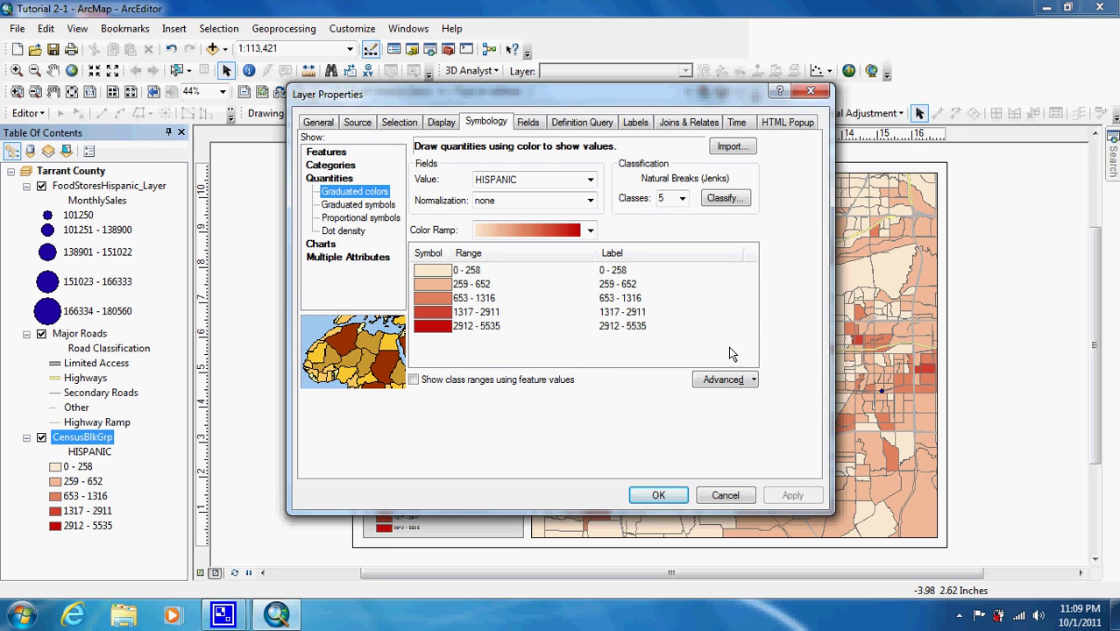
- Normalize CensusBlkGrp's HISPANIC classes by POP2000, giving five classes from 0–0.1312 to 0.7238–0.9746
left_click(590, 201)
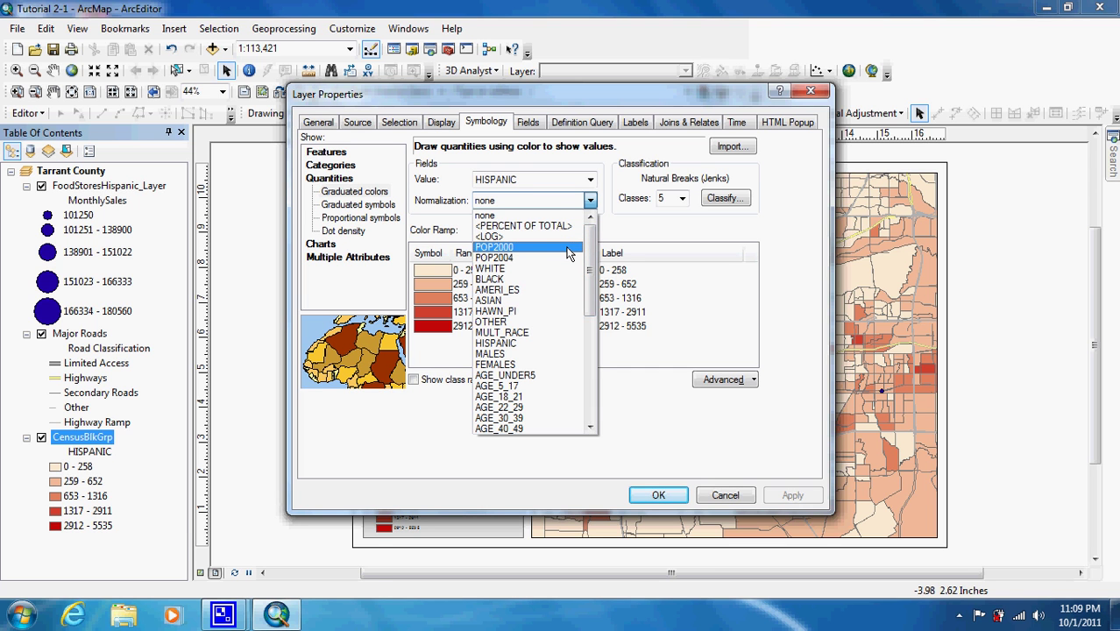
left_click(567, 254)
left_click_drag(664, 101, 335, 80)
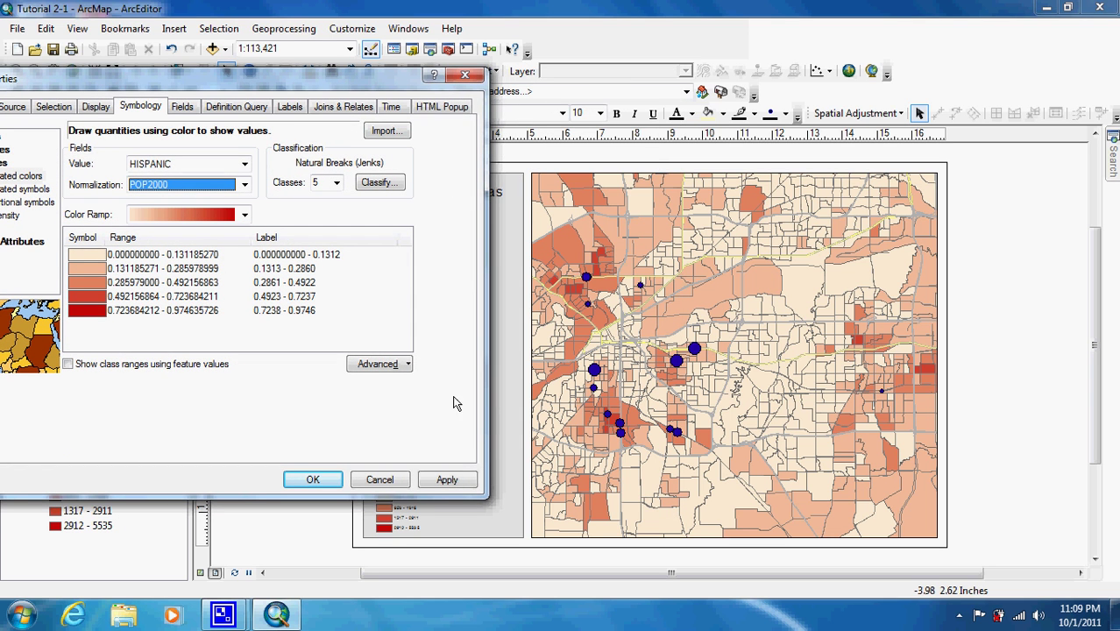
left_click(447, 480)
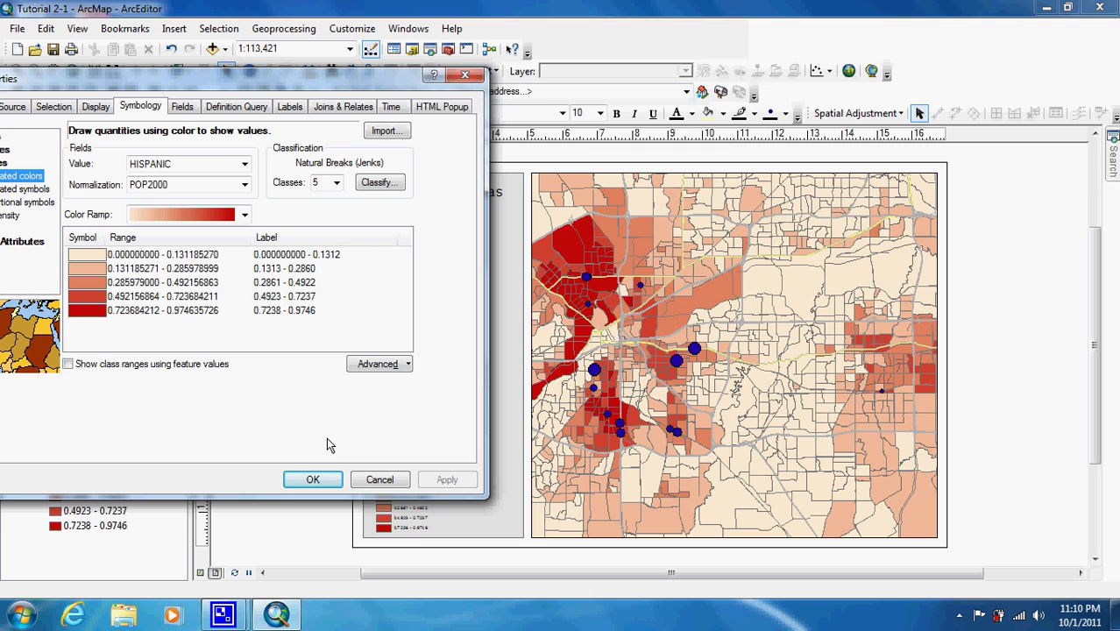
left_click(305, 478)
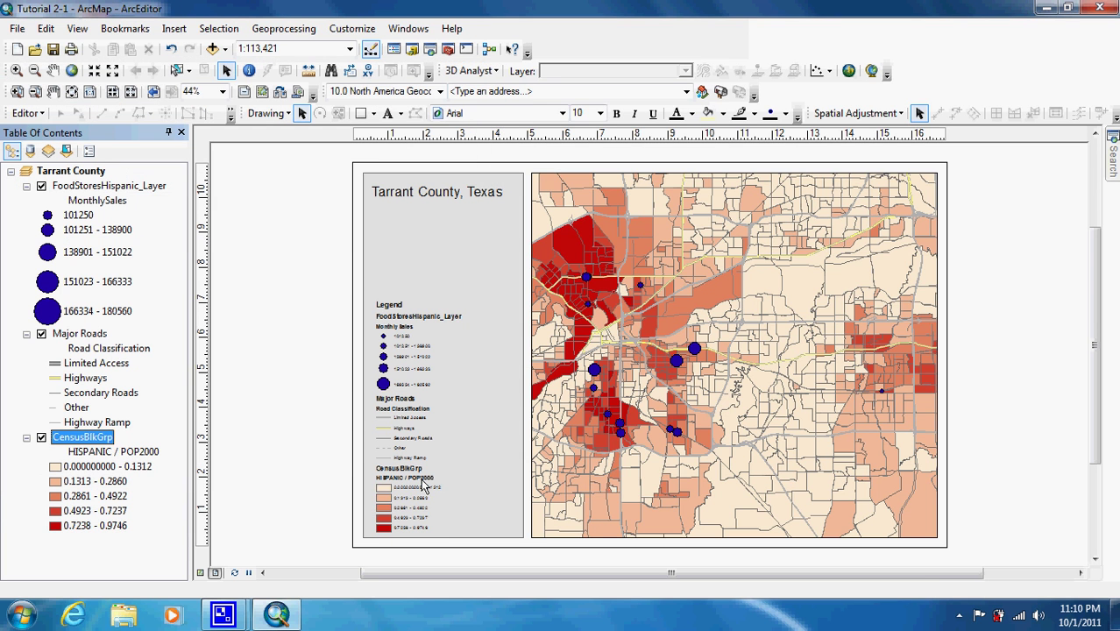